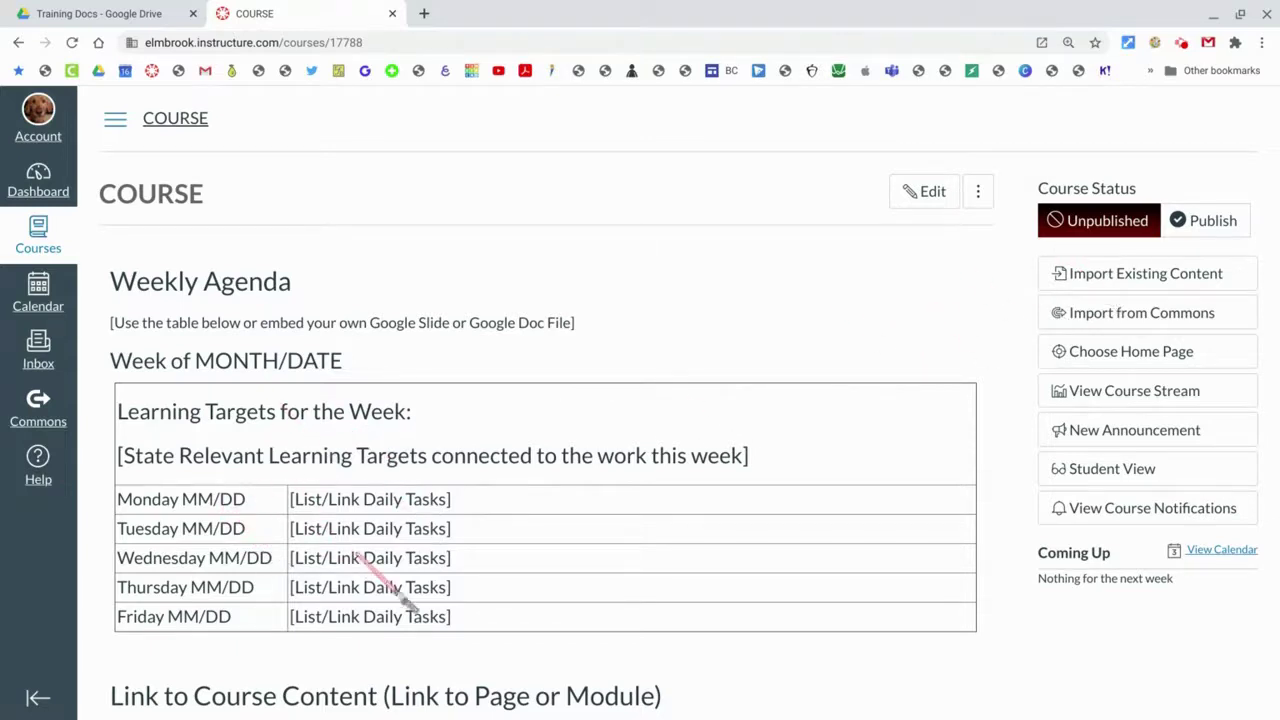
- Open the Welcome to COURSE home page in the editor and collapse the course navigation menu
left_click(920, 195)
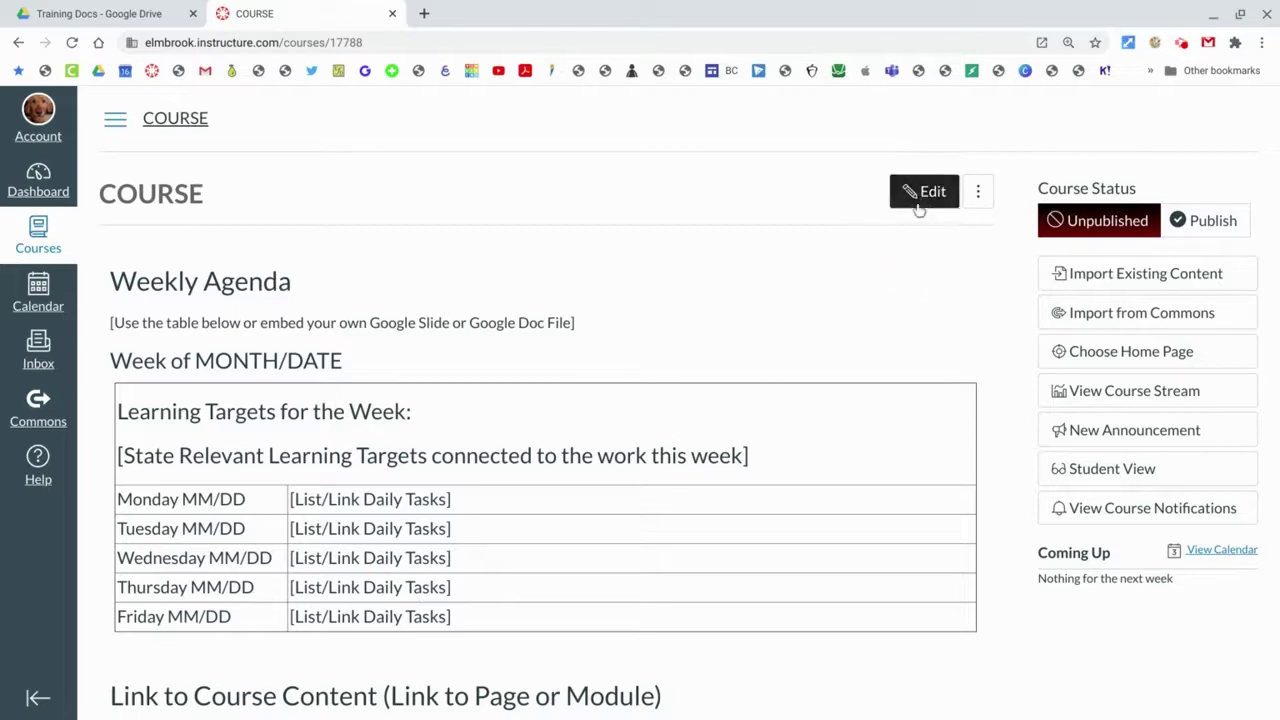
left_click(922, 195)
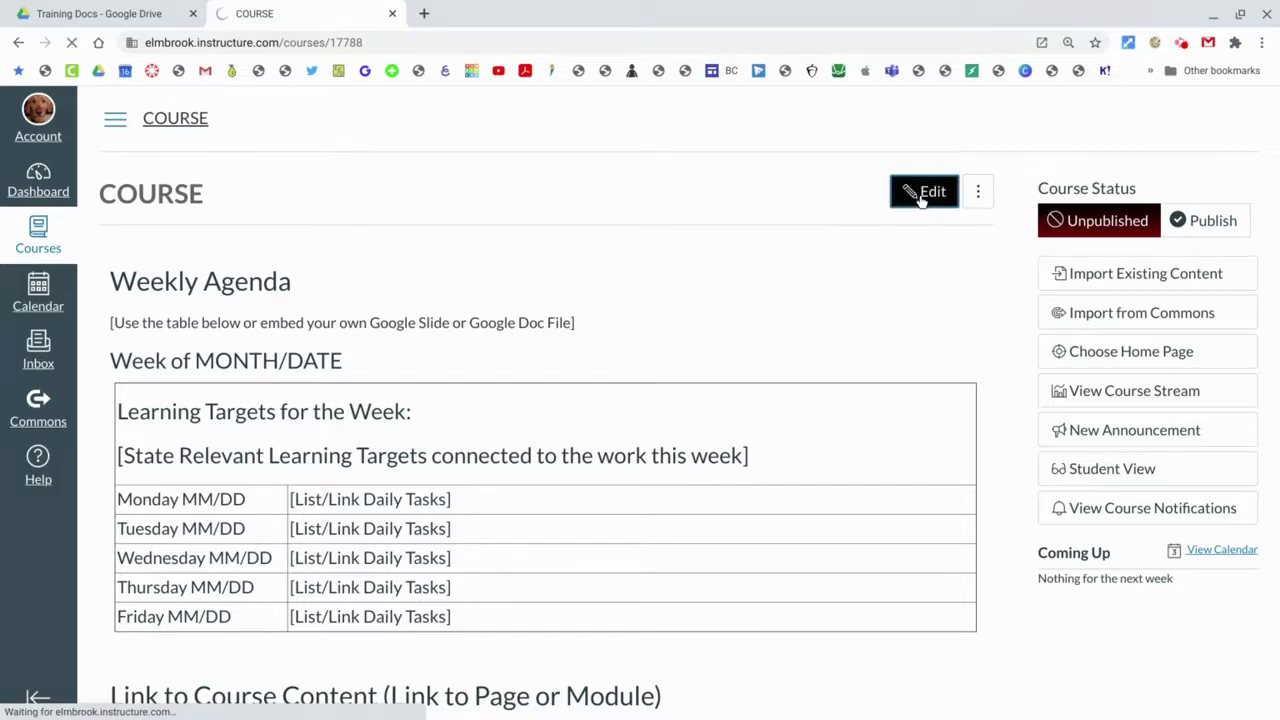
left_click(115, 120)
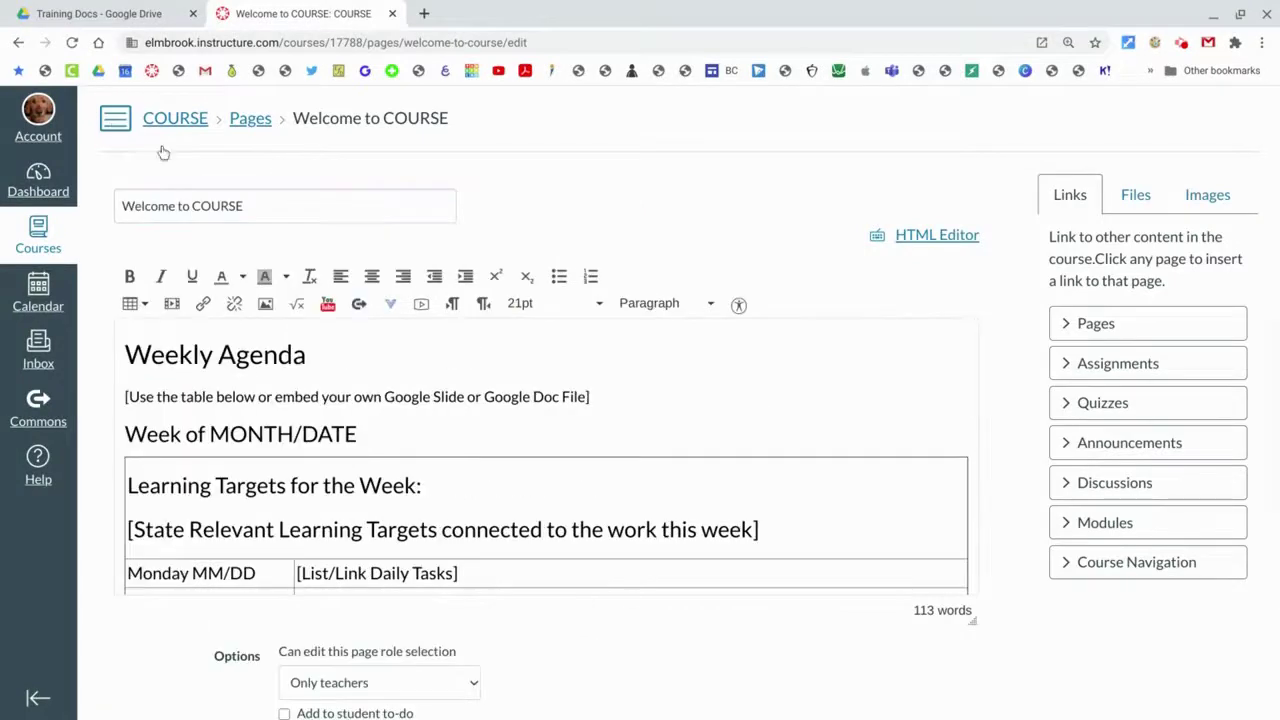
scroll(616, 385, "down", 3)
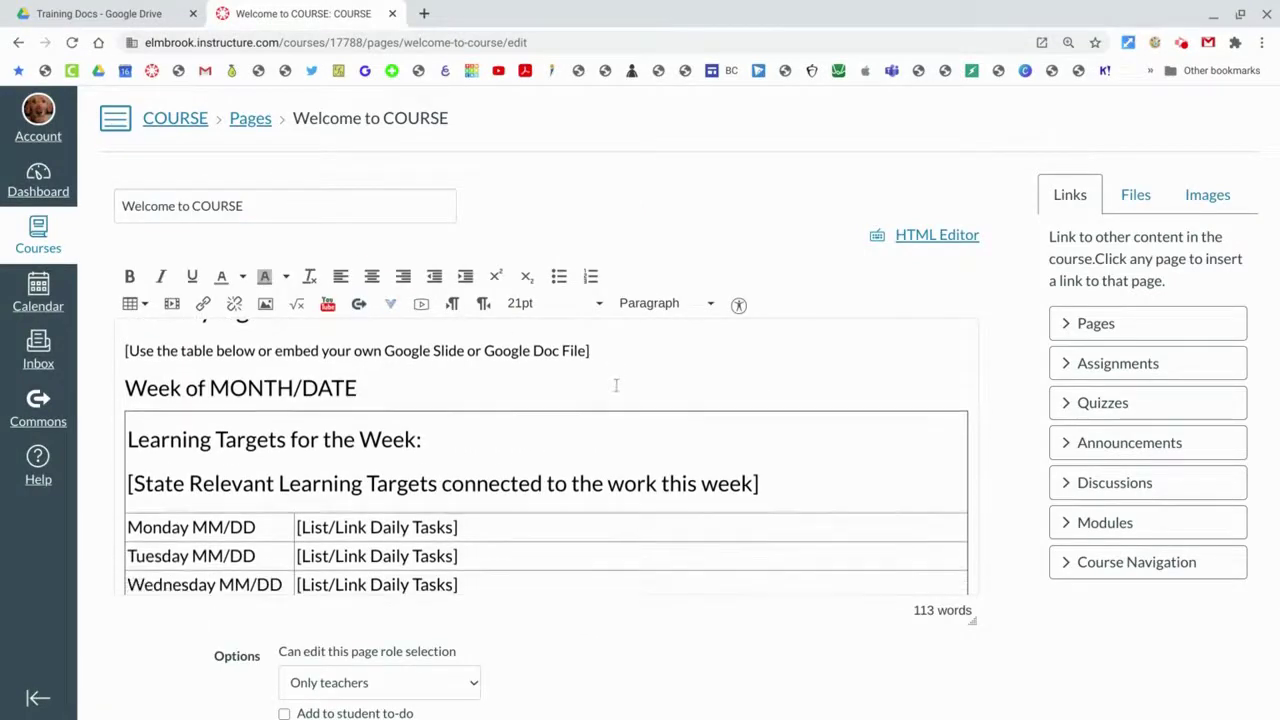
scroll(616, 385, "up", 2)
scroll(546, 458, "up", 1)
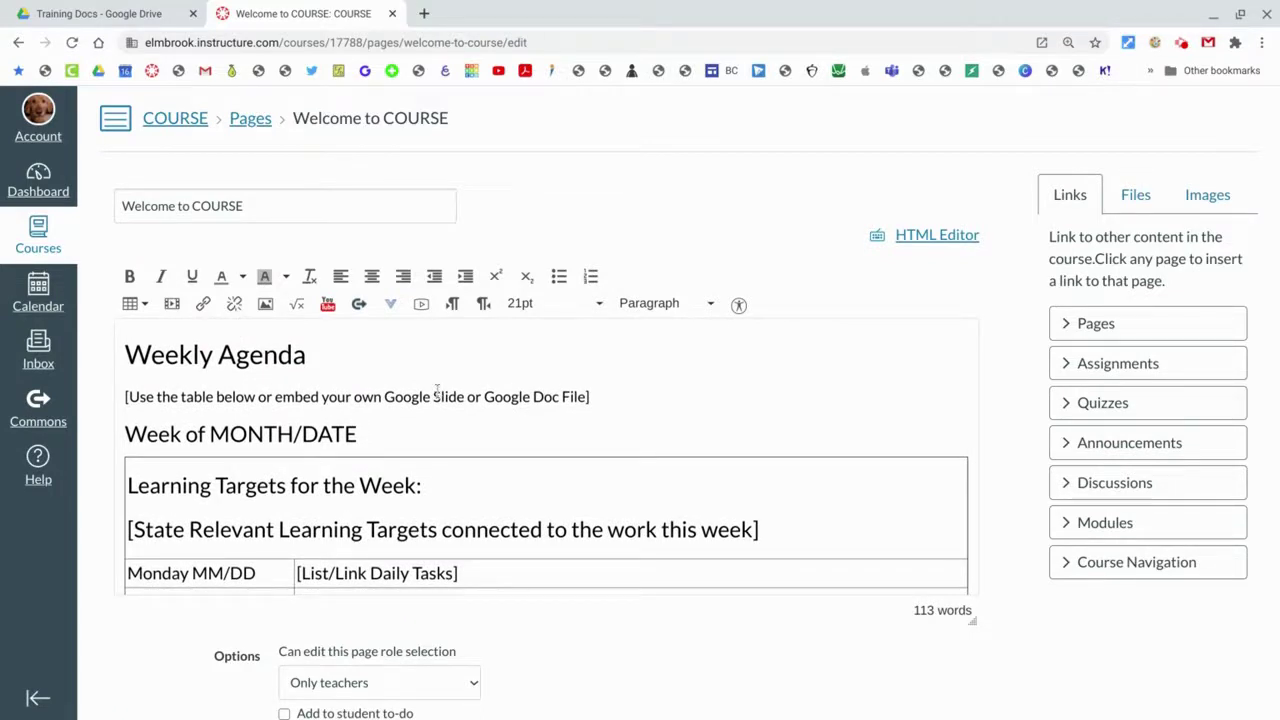
- Delete the bracketed instruction line and its leftover empty line
triple_click(437, 390)
key("BackSpace")
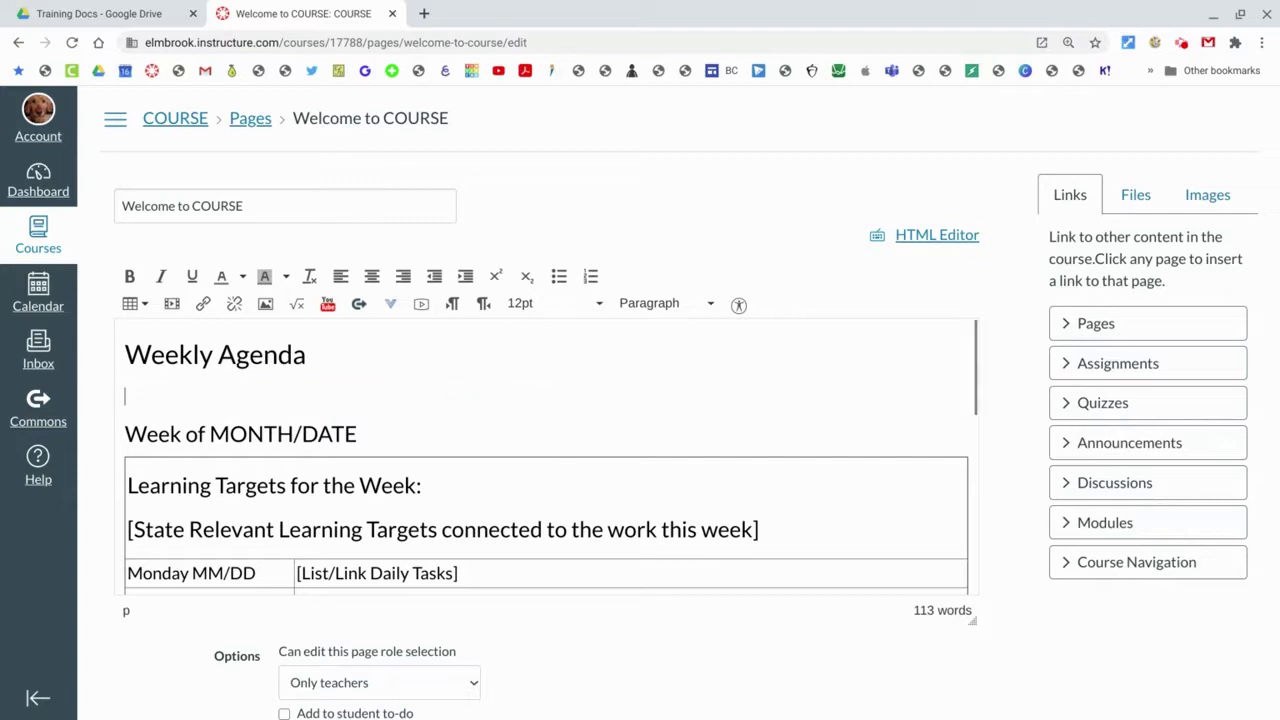
key("BackSpace")
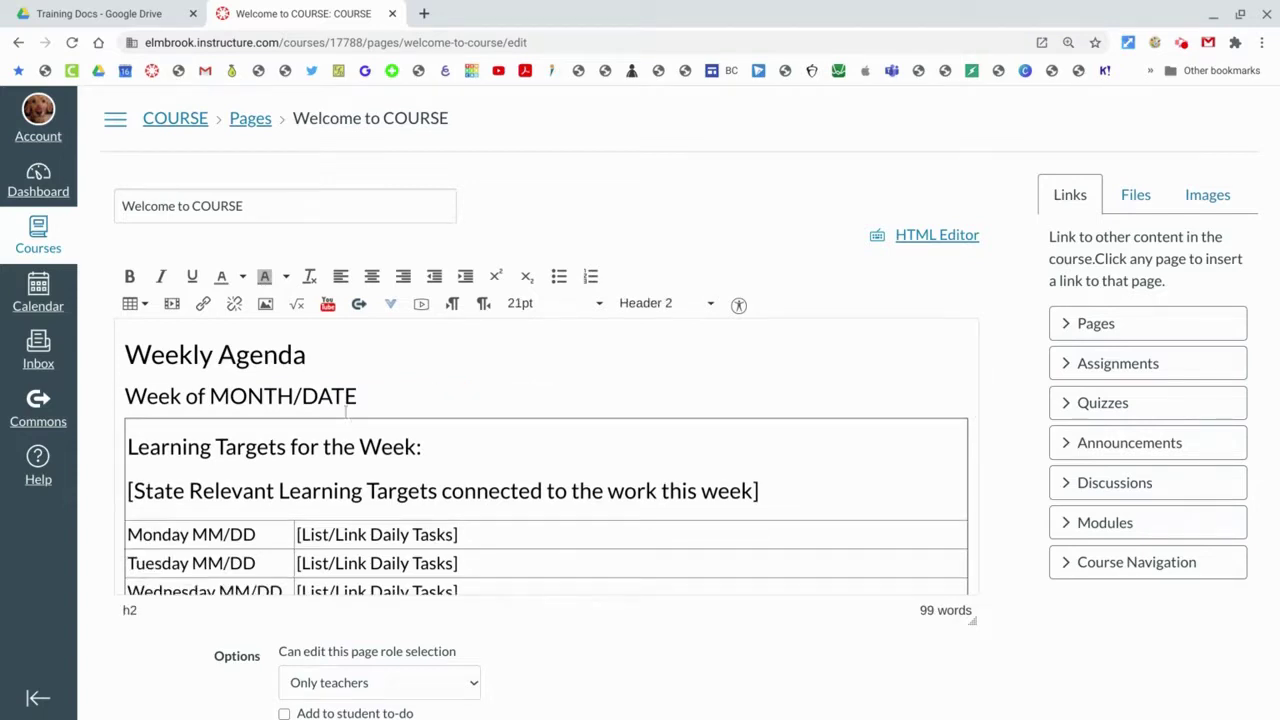
- Change the heading's MONTH/DATE to read 'Week of 1/1'
left_click(246, 396)
double_click(246, 396)
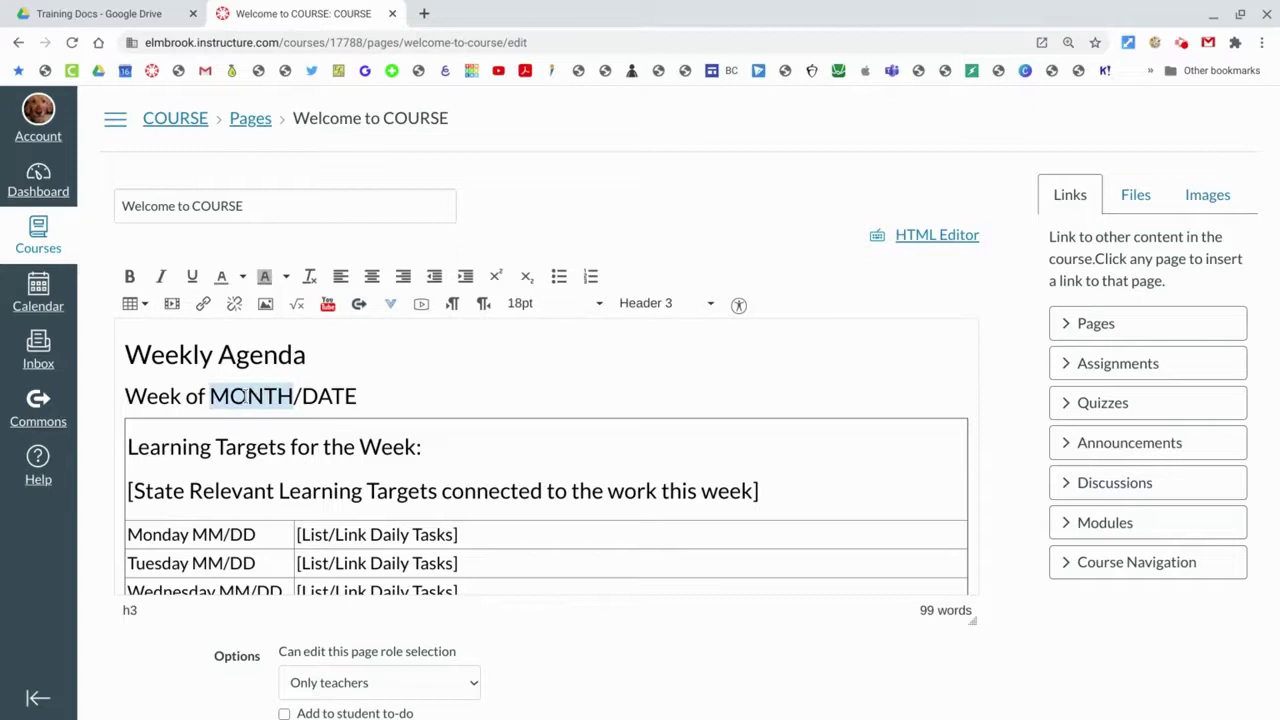
double_click(338, 396)
left_click(277, 396)
double_click(277, 396)
type("1")
double_click(278, 396)
type("1")
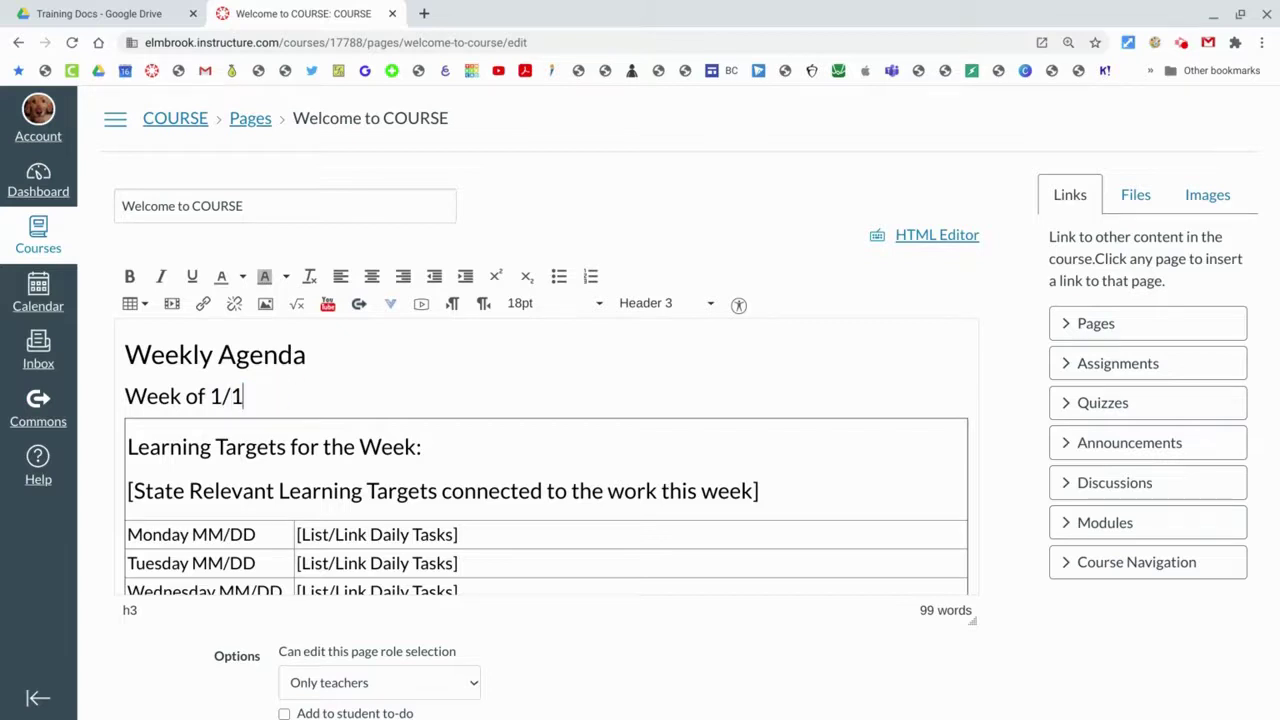
- Replace the learning targets placeholder line with 'Targets'
scroll(546, 458, "down", 2)
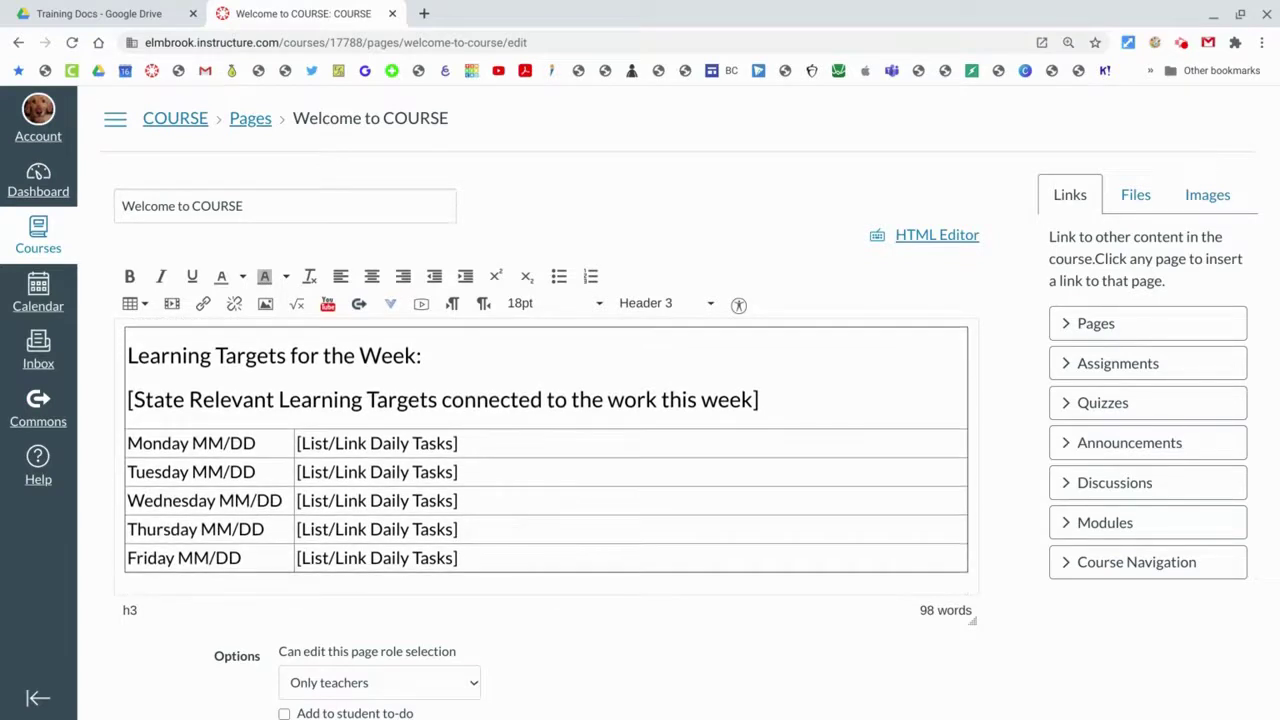
double_click(316, 399)
triple_click(316, 399)
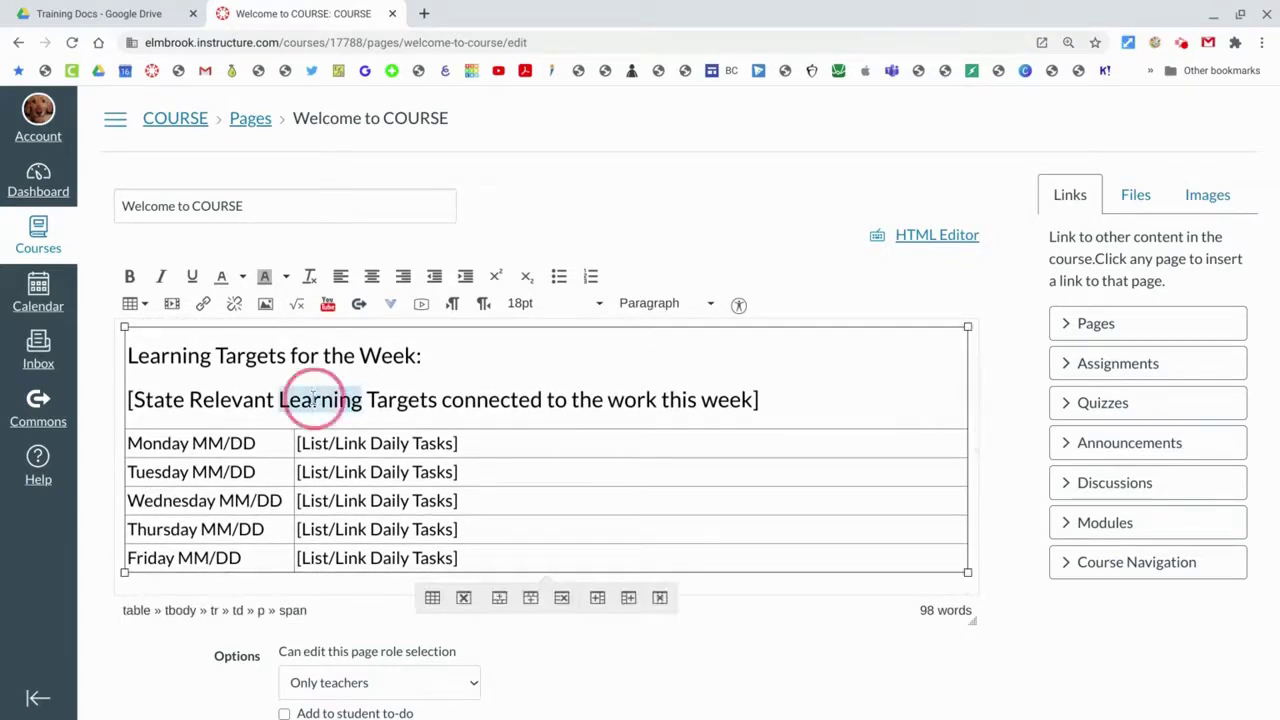
type("Targets")
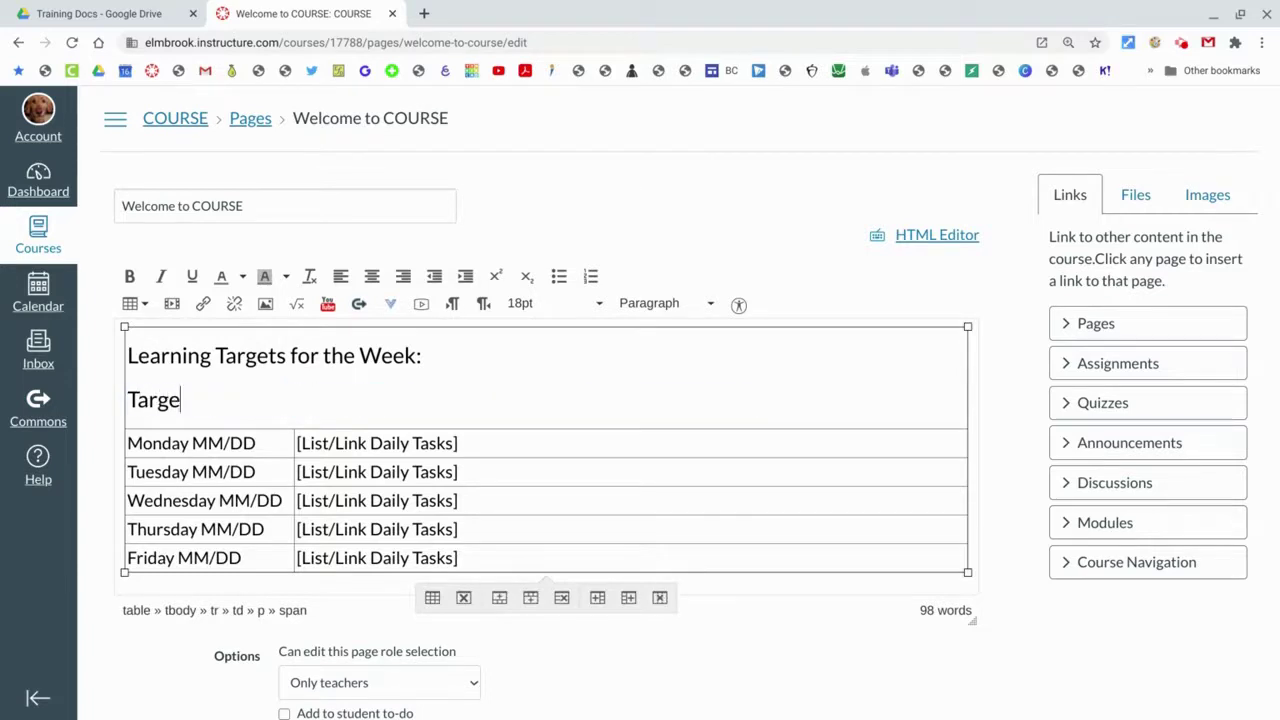
- Change the Monday row's MM/DD date to 1/1
left_click(245, 443)
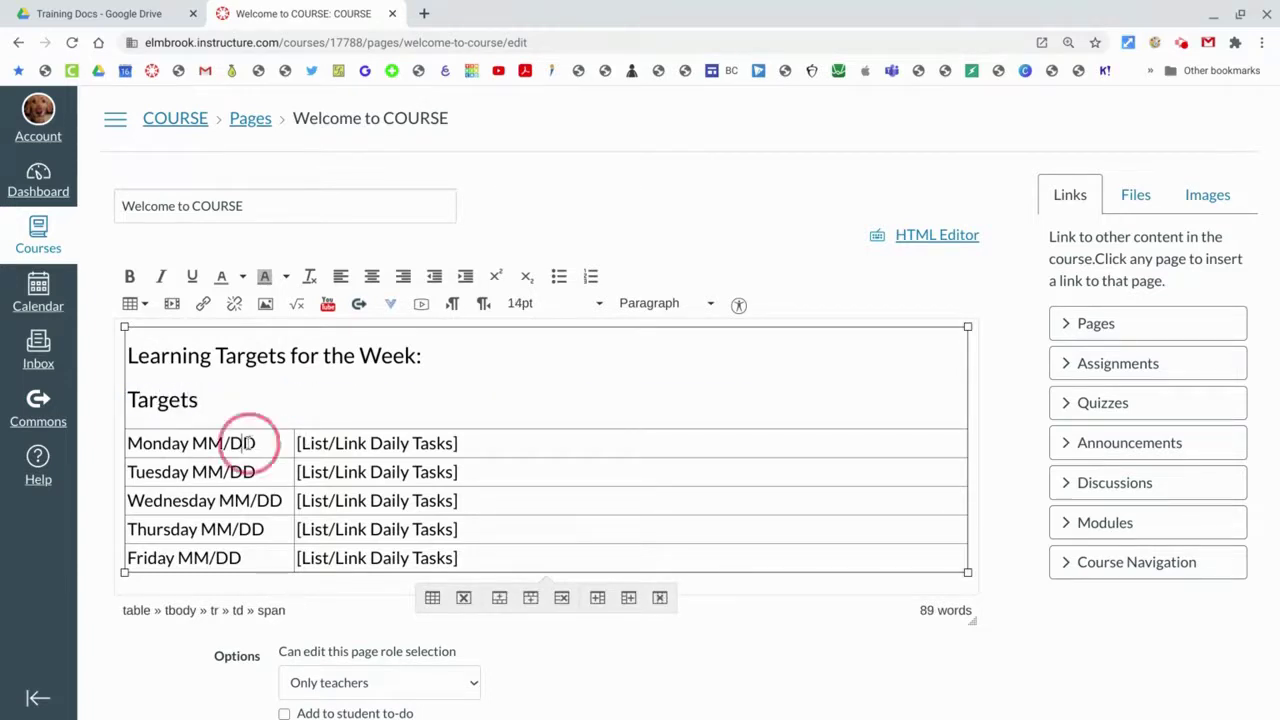
double_click(205, 443)
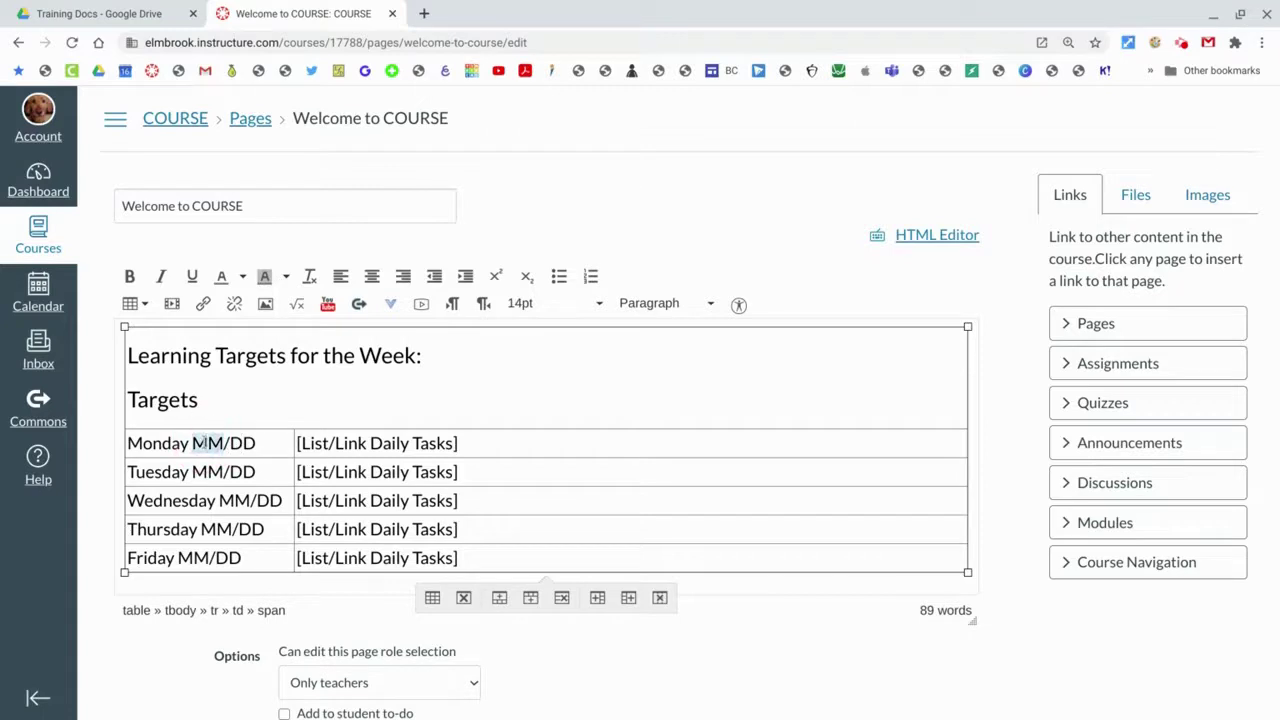
type("1")
double_click(223, 443)
type("1")
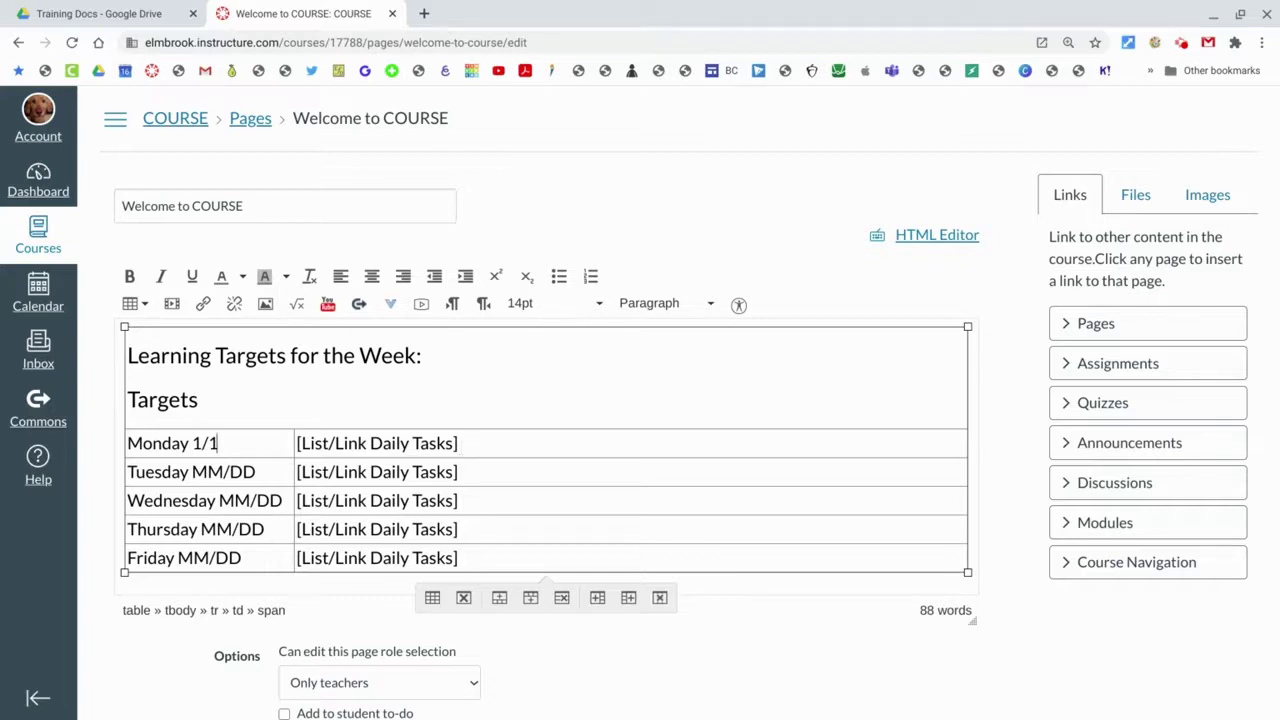
- Replace Monday's placeholder task with a link to Assignment 1 from the Assignments list
left_click(458, 443)
key("BackSpace")
key("BackSpace")
key("BackSpace")
key("BackSpace")
key("BackSpace")
key("BackSpace")
key("BackSpace")
key("BackSpace")
key("BackSpace")
key("BackSpace")
key("BackSpace")
key("BackSpace")
key("BackSpace")
key("BackSpace")
key("BackSpace")
key("BackSpace")
key("BackSpace")
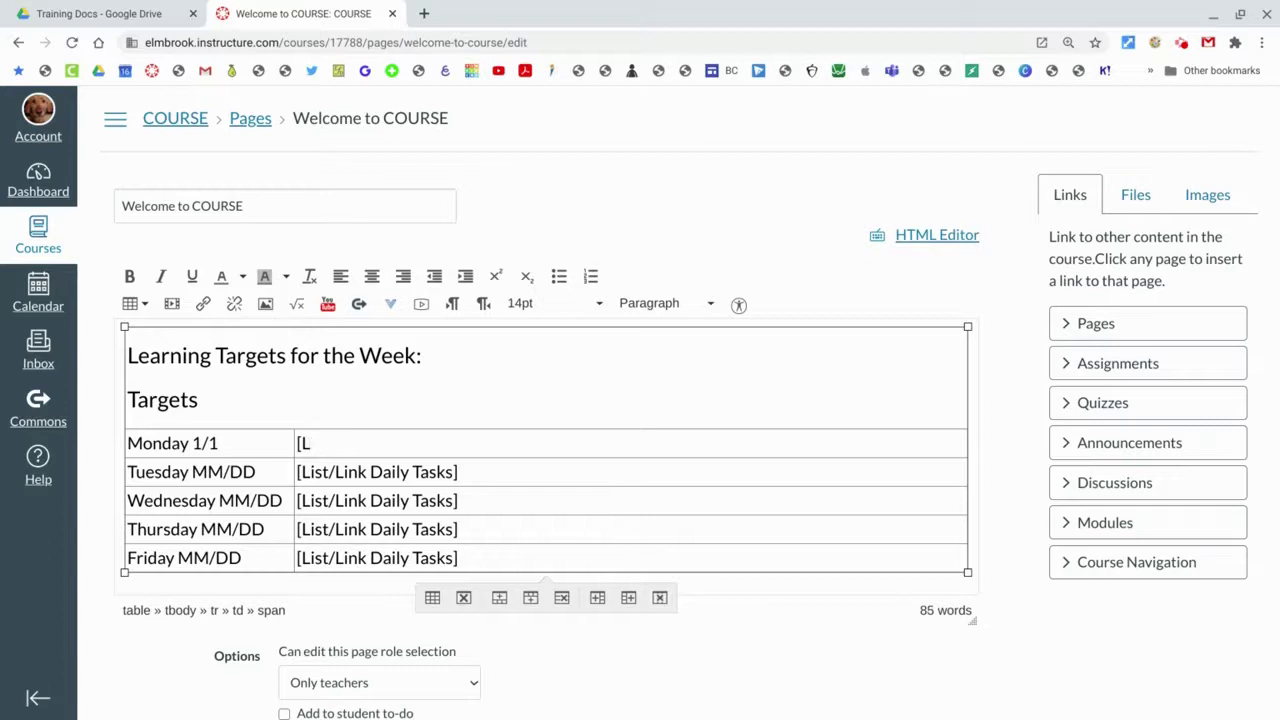
key("BackSpace")
key("BackSpace")
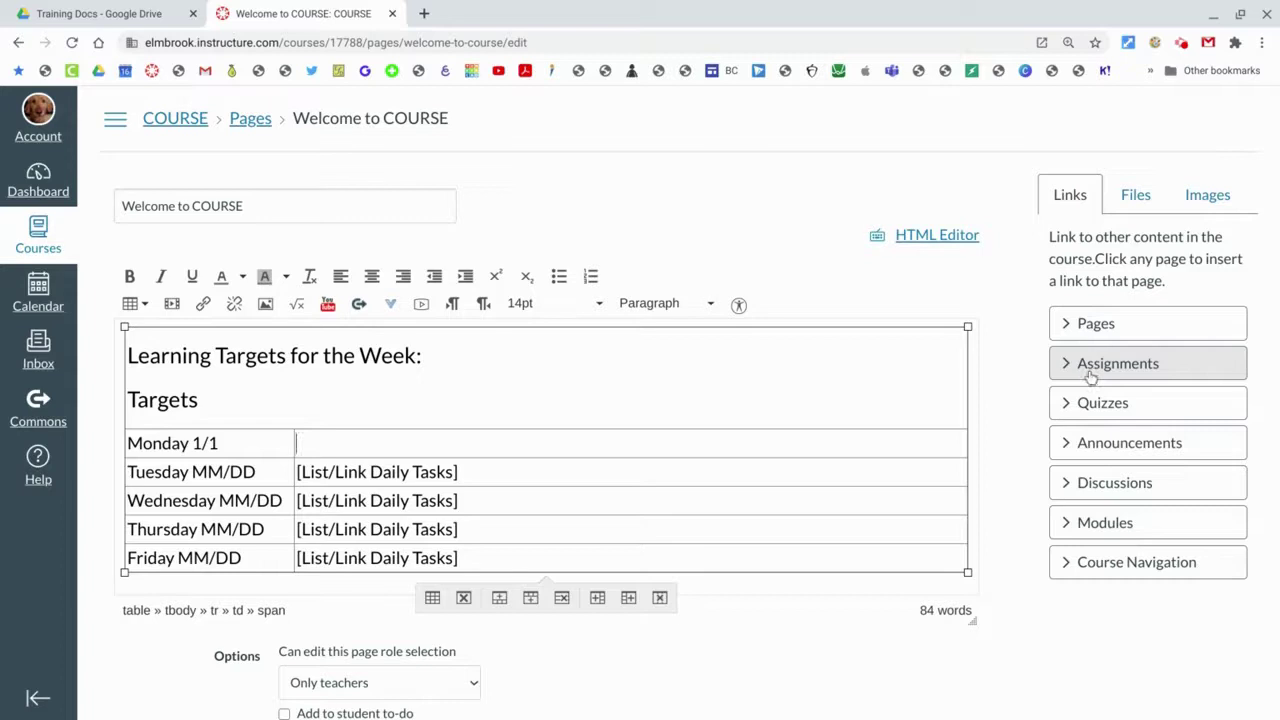
left_click(1090, 376)
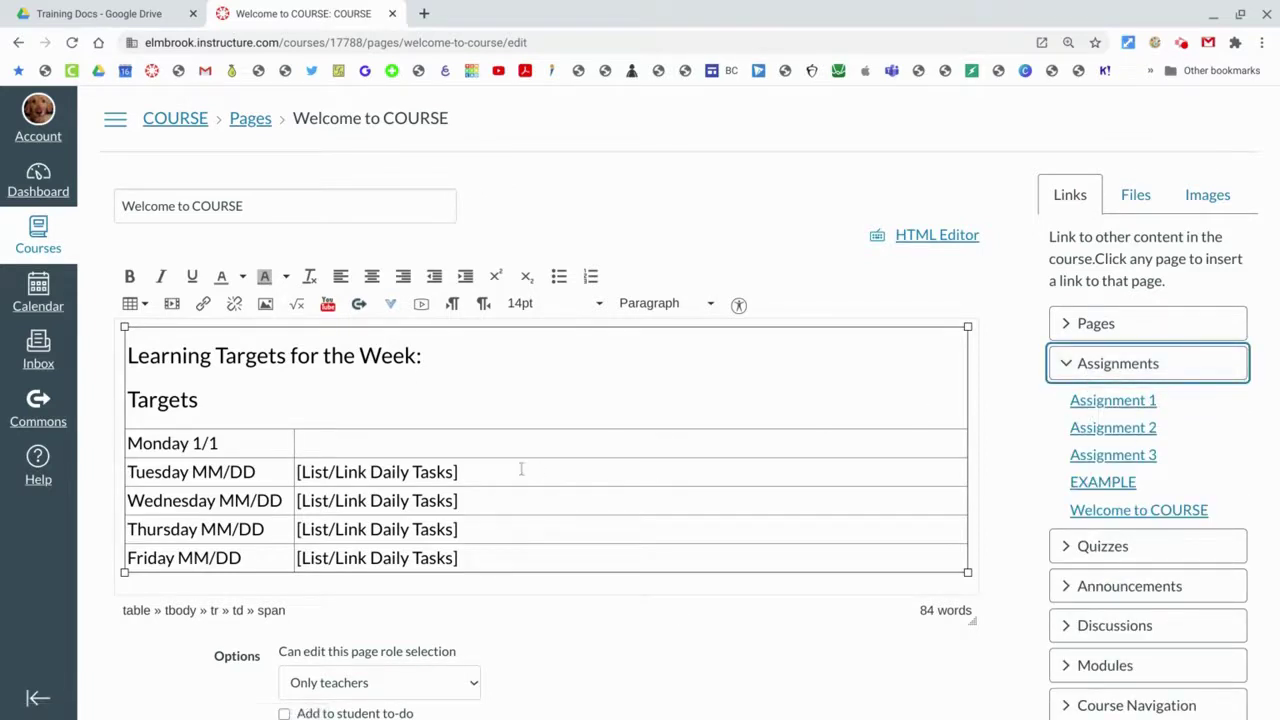
left_click(339, 444)
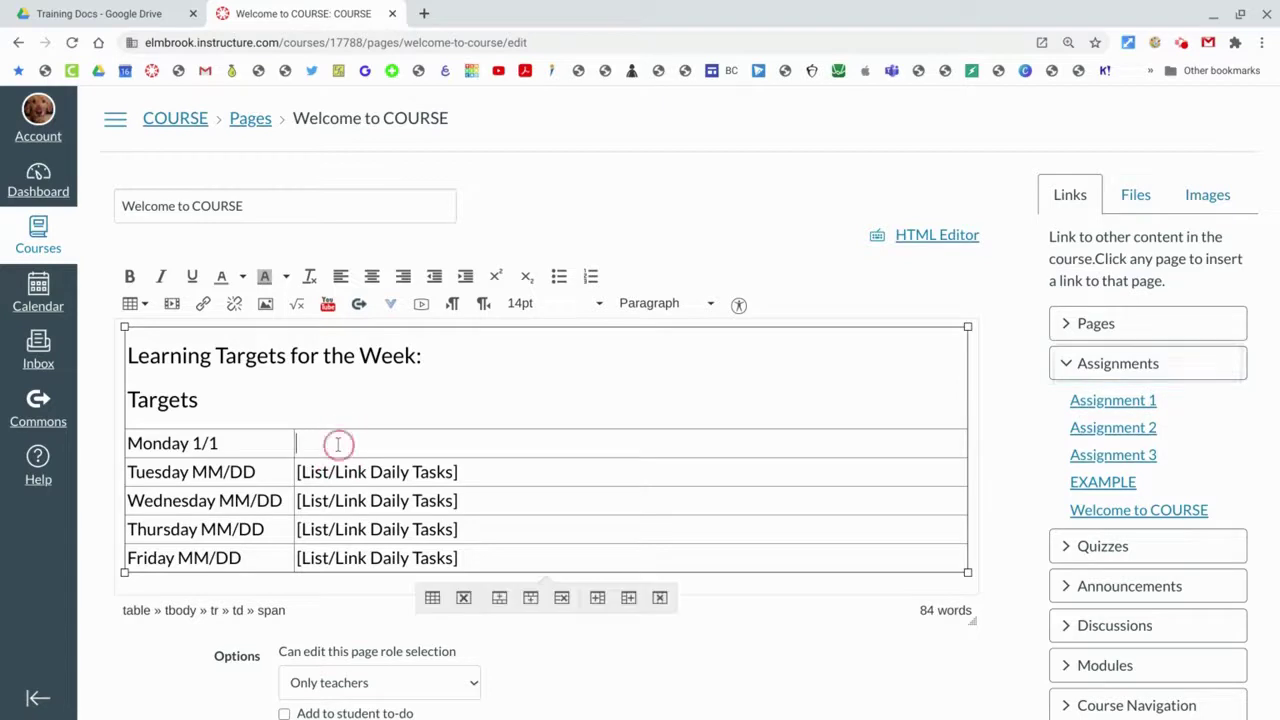
left_click(1104, 410)
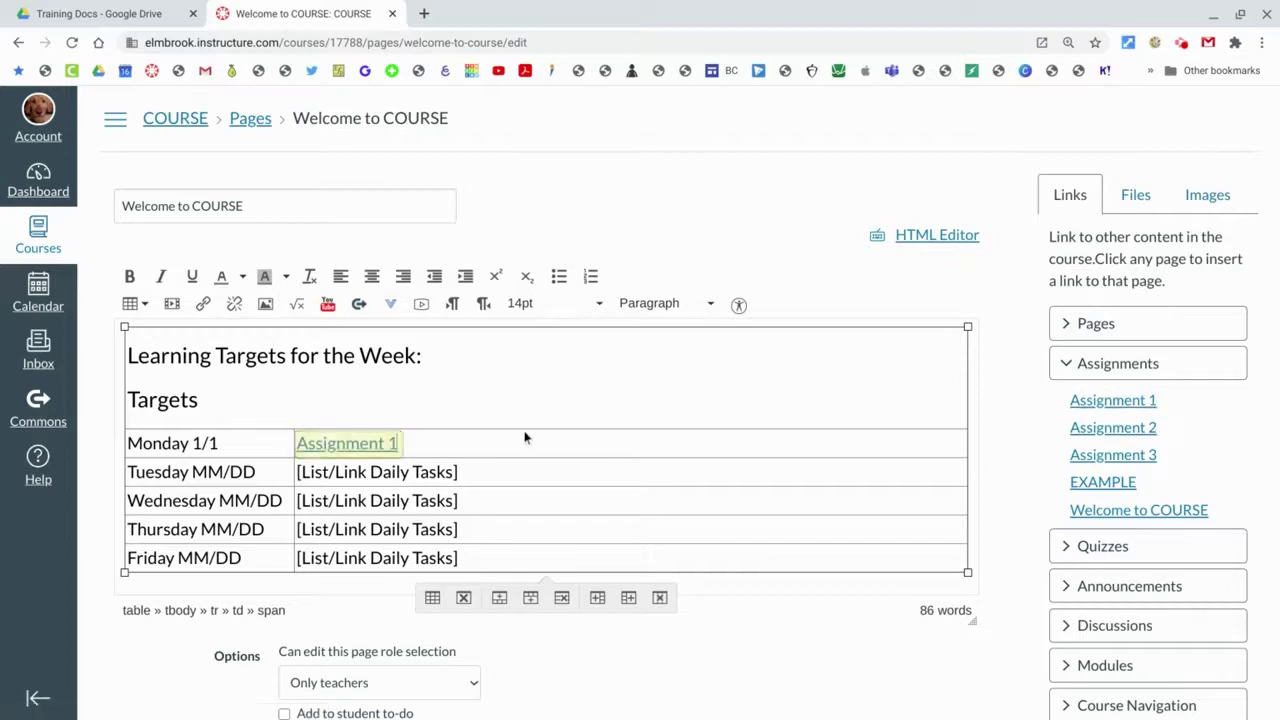
left_click(434, 446)
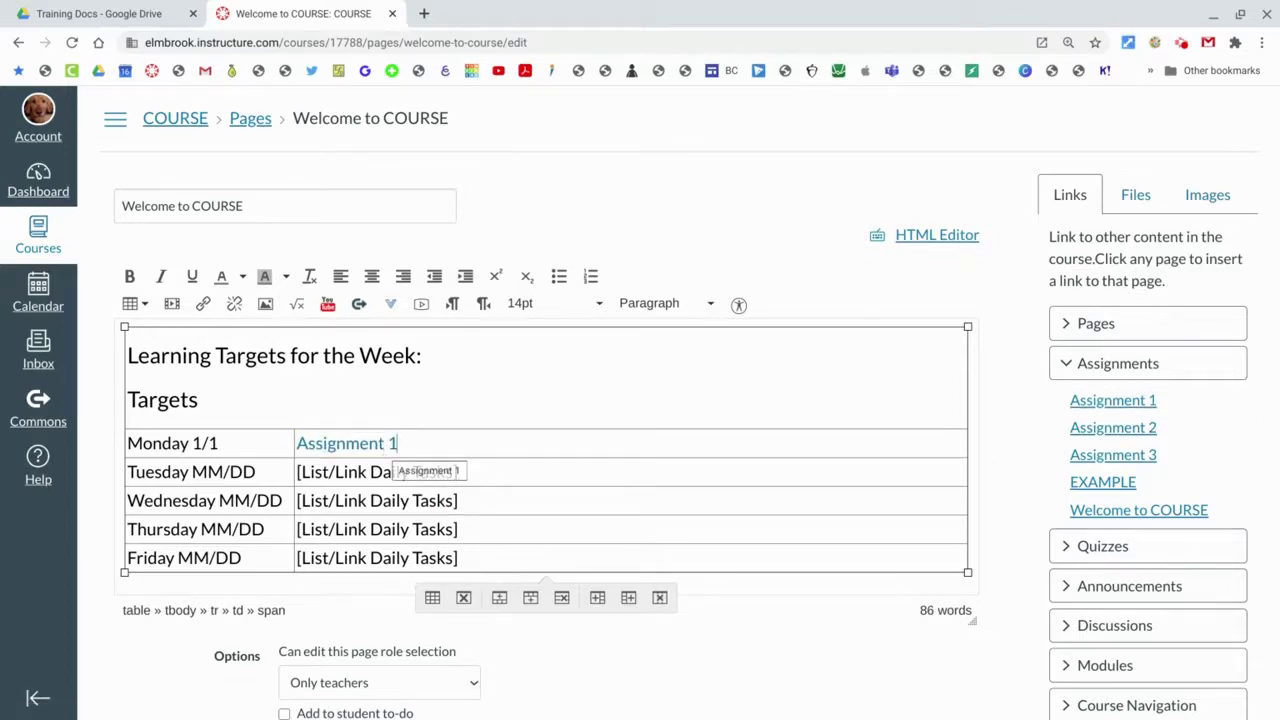
key("BackSpace")
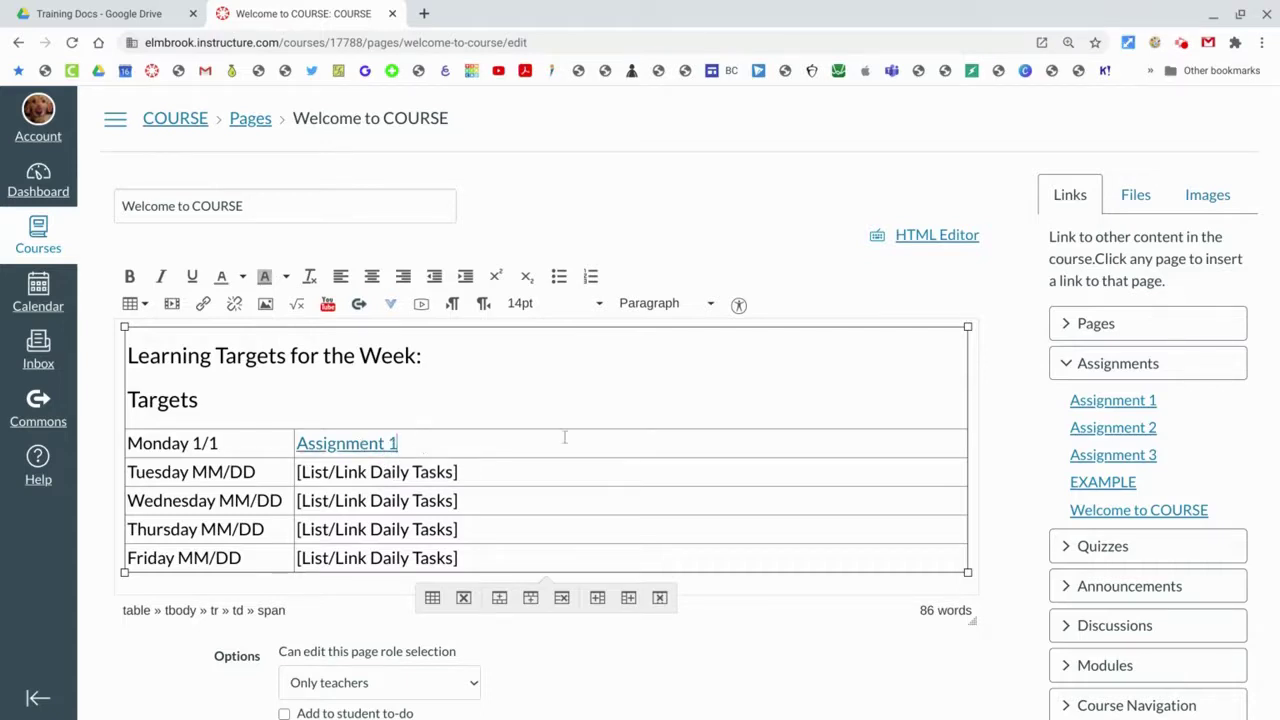
- Check the empty Quizzes list, then add a new blank line below Monday's Assignment 1 link
left_click(1068, 545)
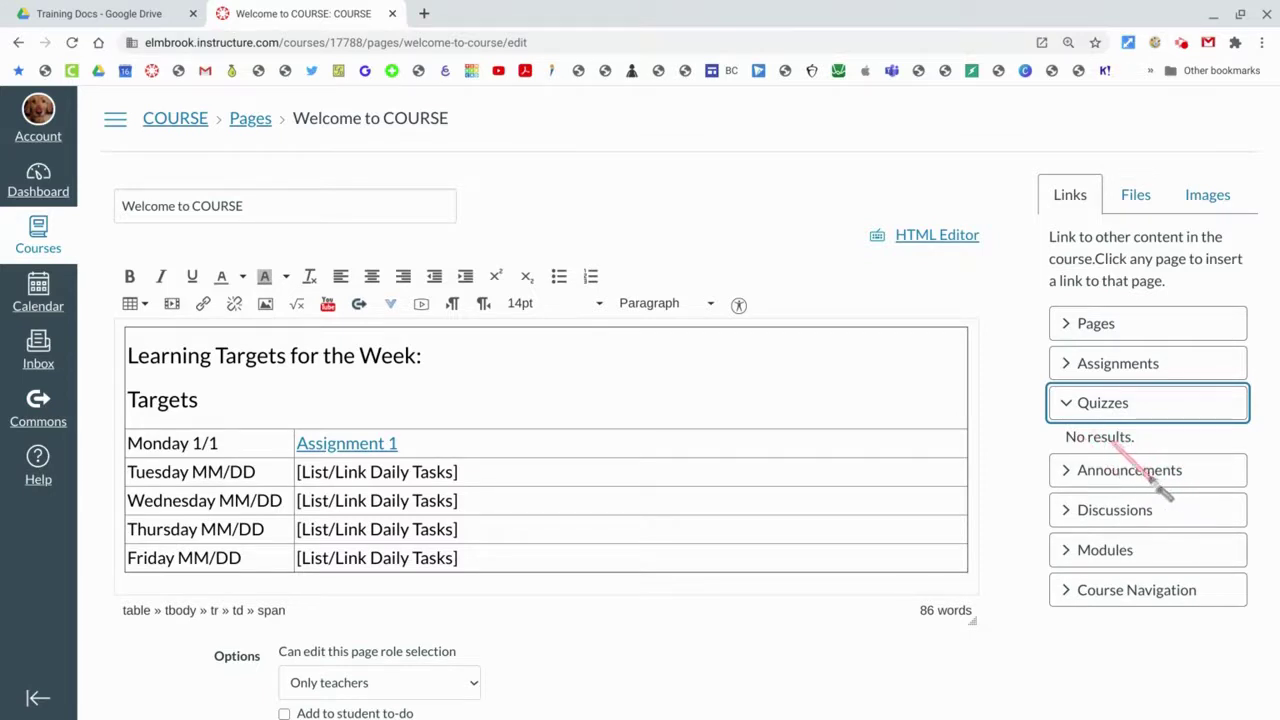
left_click(1070, 406)
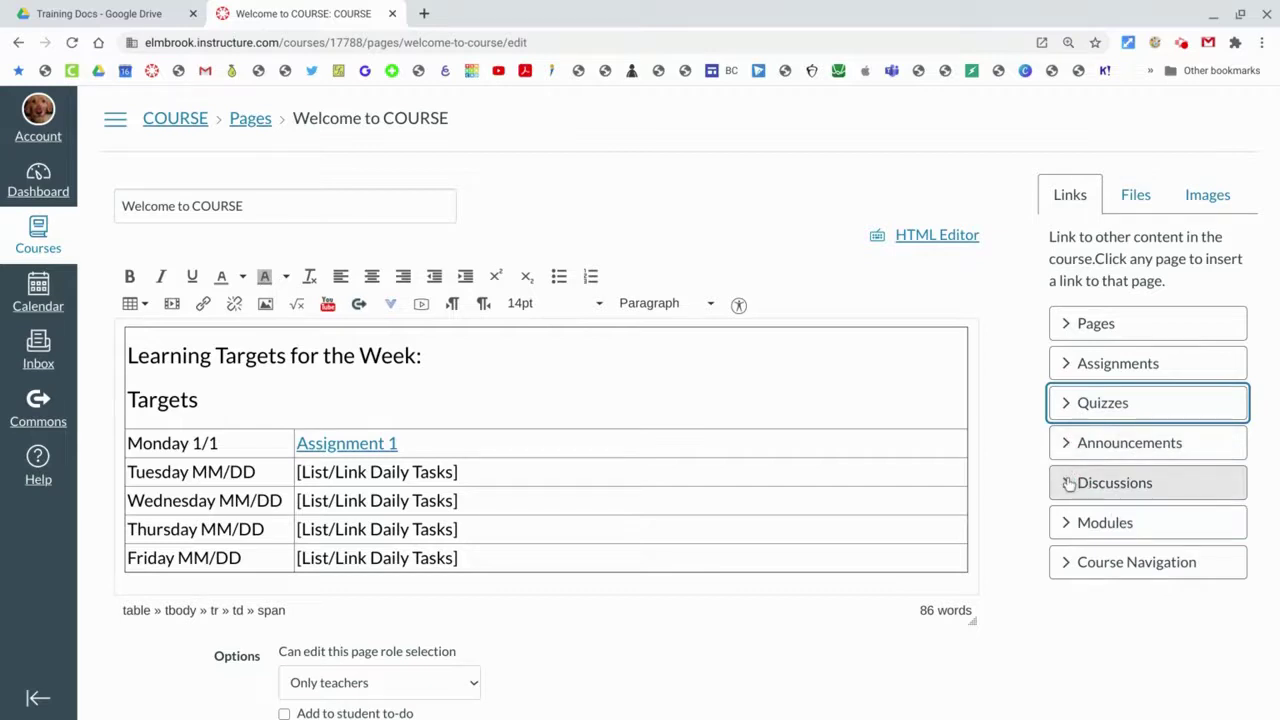
left_click(453, 443)
key("Return")
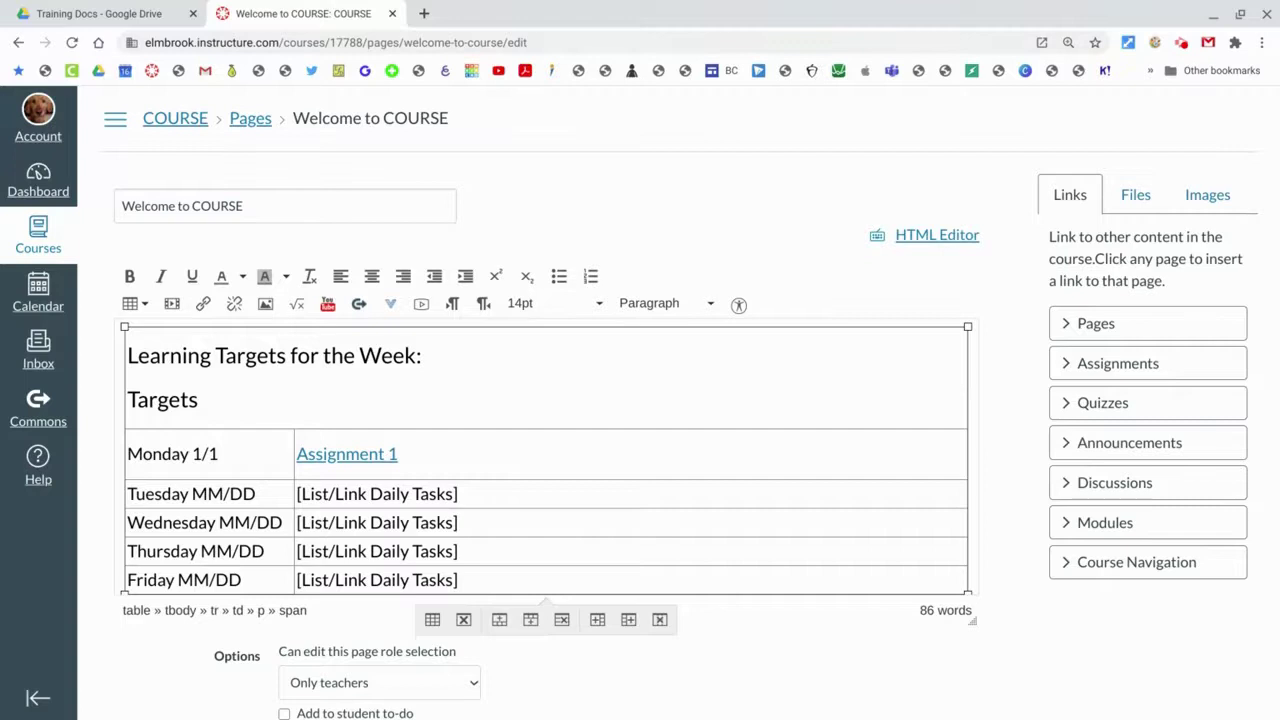
key("Return")
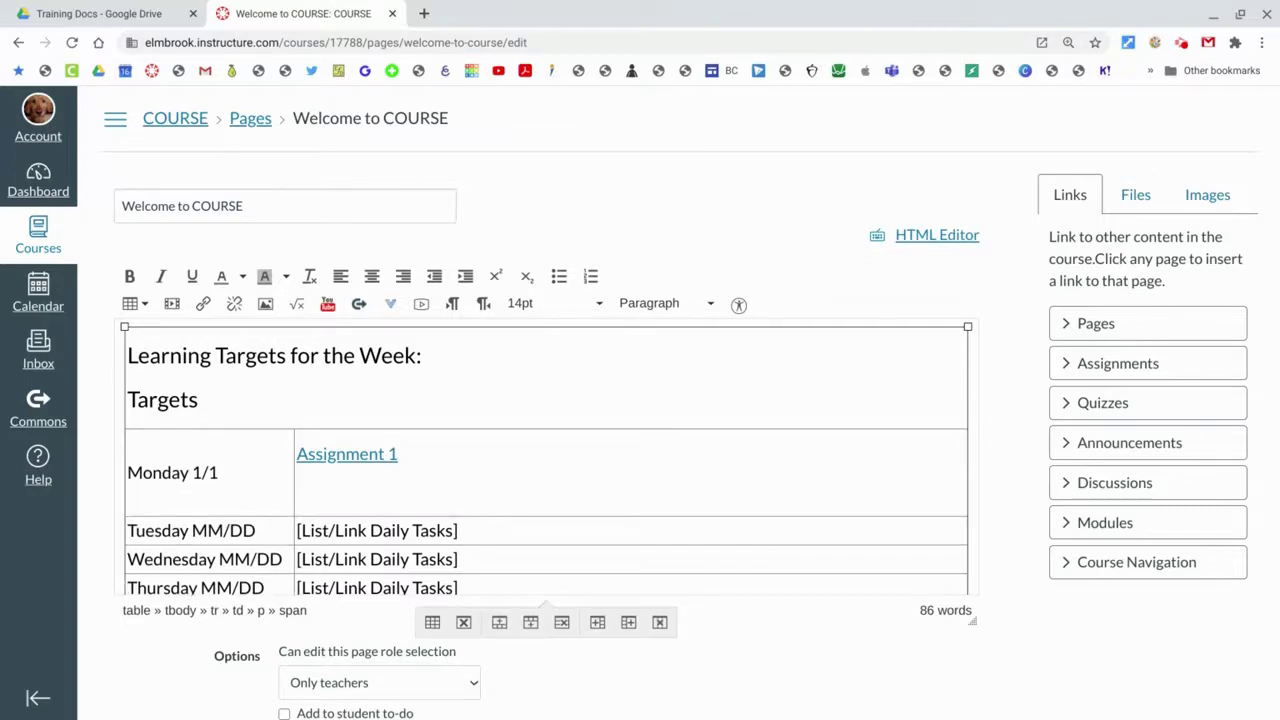
- Type 'Reading on Voting Rights Act' under the Assignment 1 link, fixing the capital E, and select it
type("REading")
key("Left")
key("Left")
key("Left")
key("Left")
key("Left")
key("BackSpace")
type("eading on")
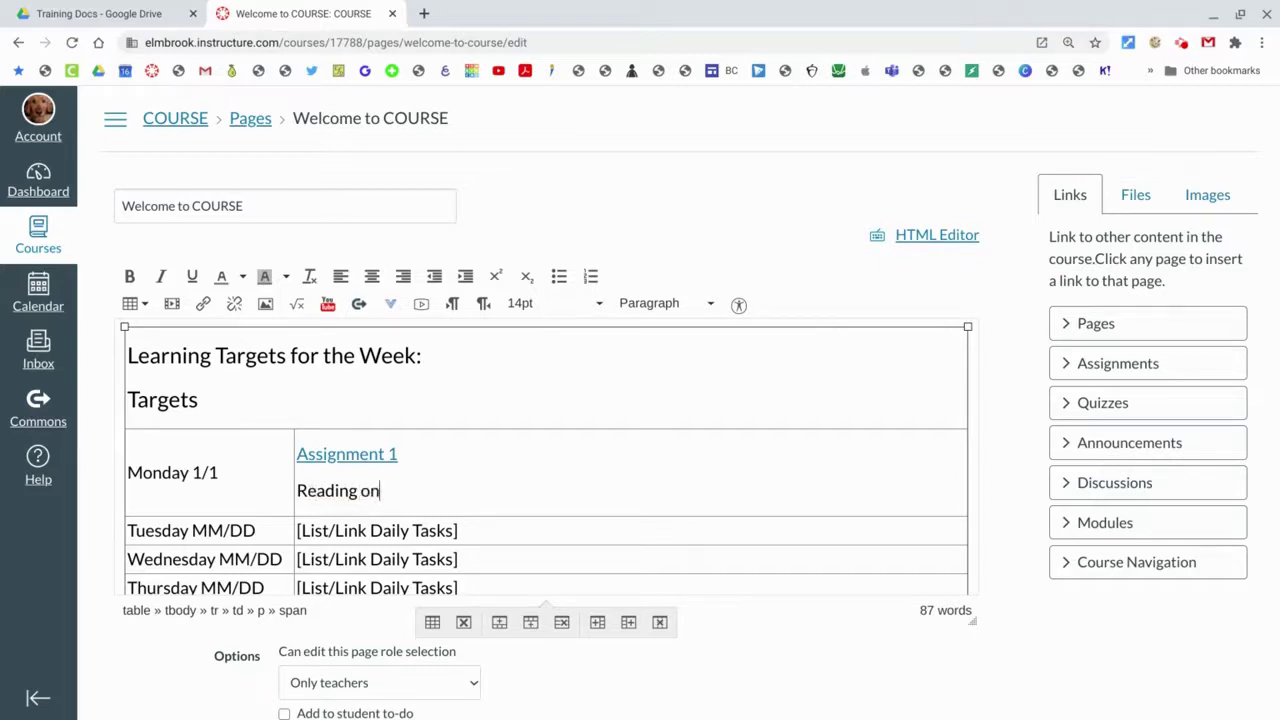
type(" Voting R")
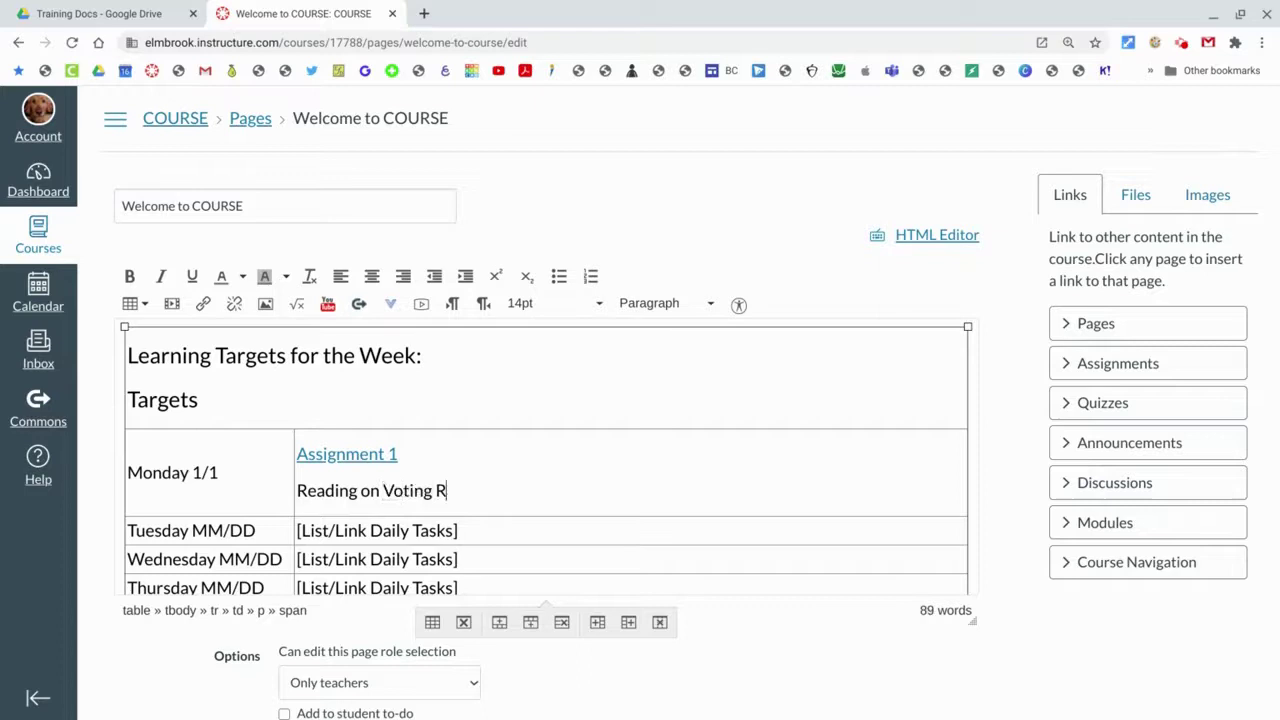
type("ights Act")
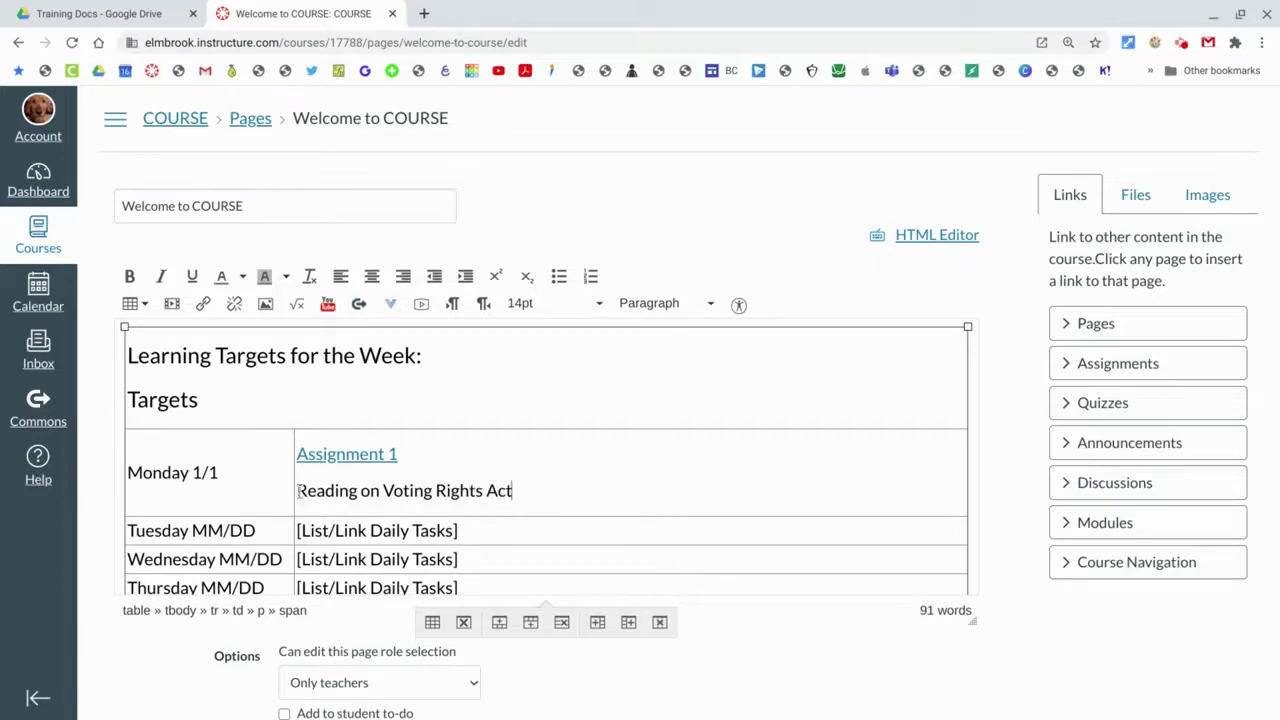
left_click_drag(297, 490, 516, 490)
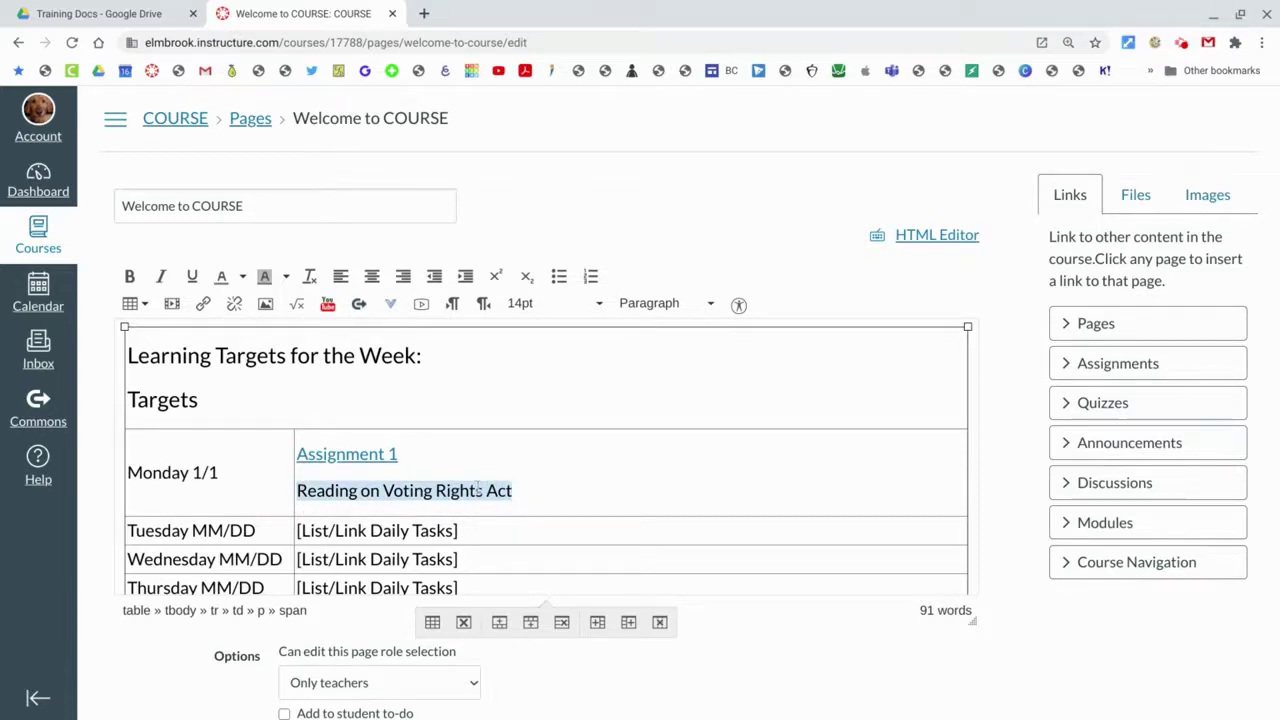
left_click(202, 305)
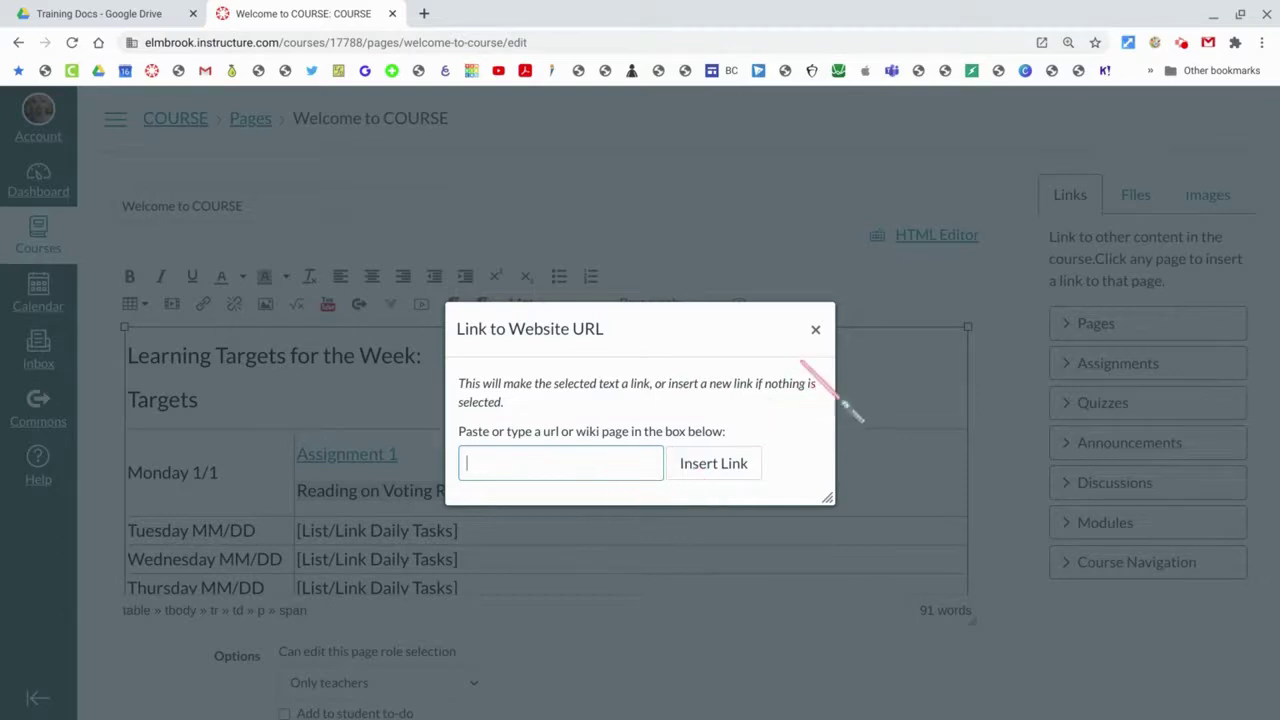
left_click(814, 331)
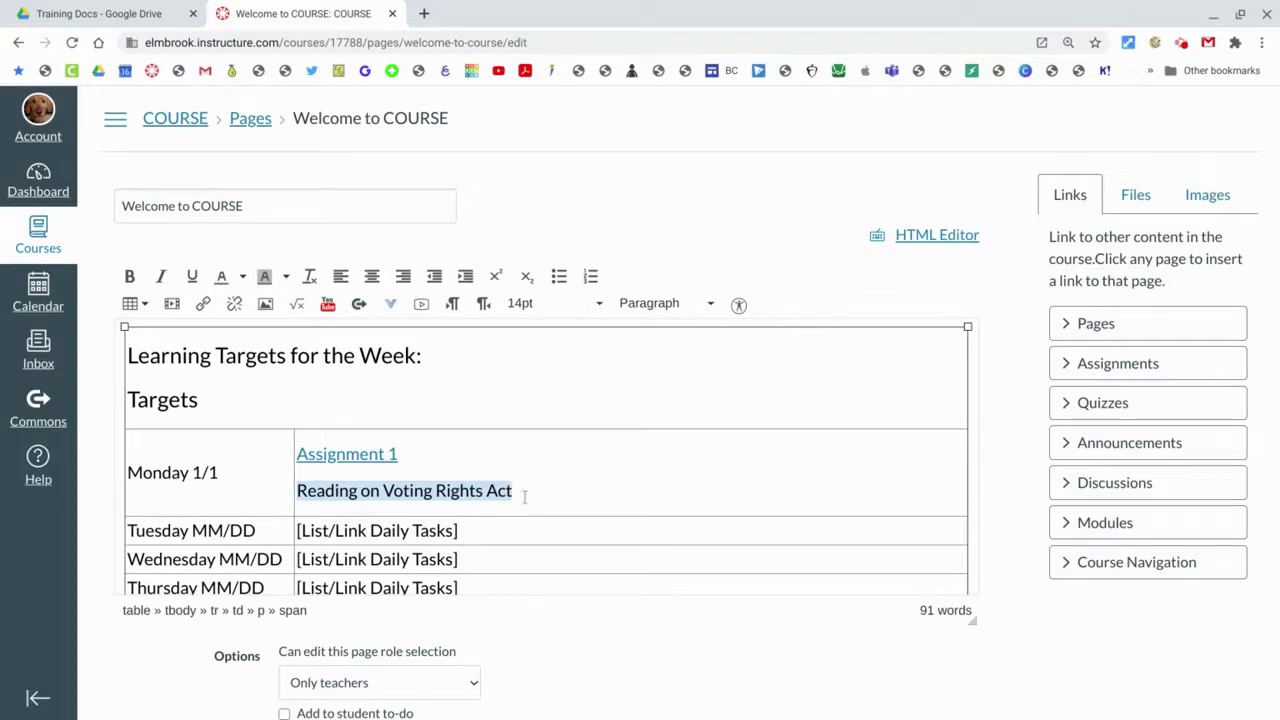
left_click(521, 494)
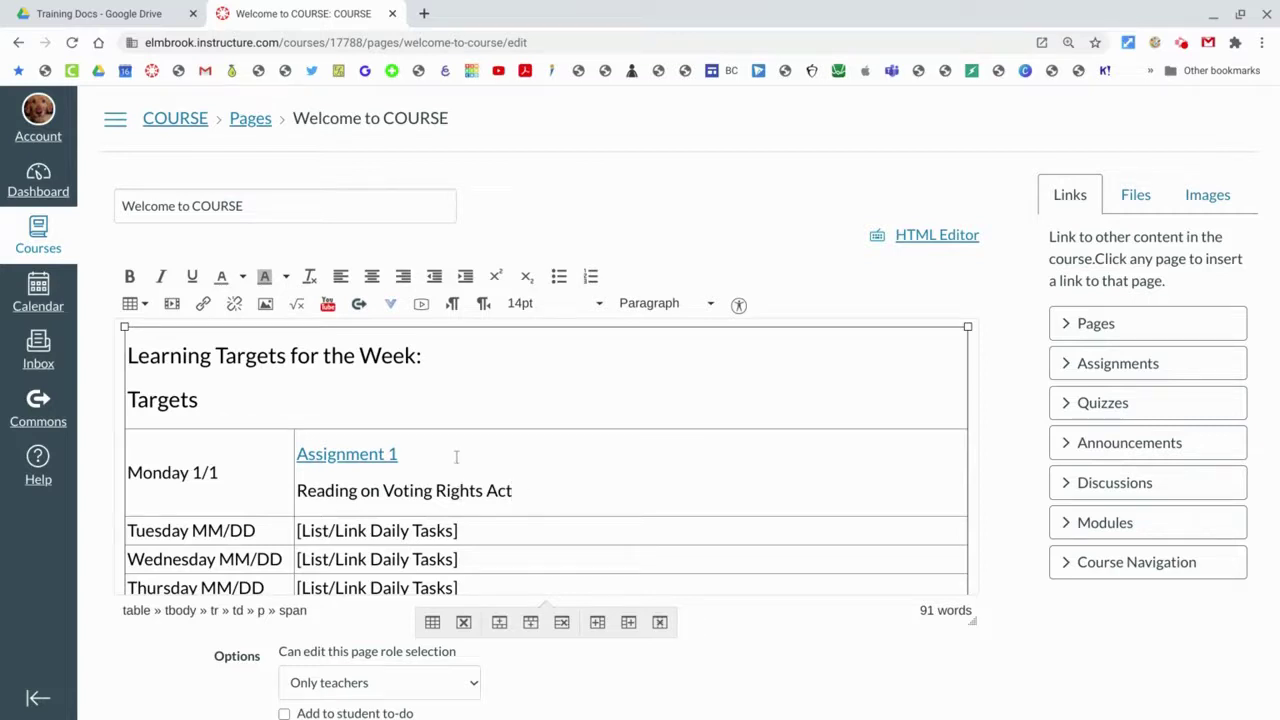
- Add a 'Due Date' note to Monday's Assignment 1 link and review the agenda table
type("Due Date")
scroll(463, 530, "down", 1)
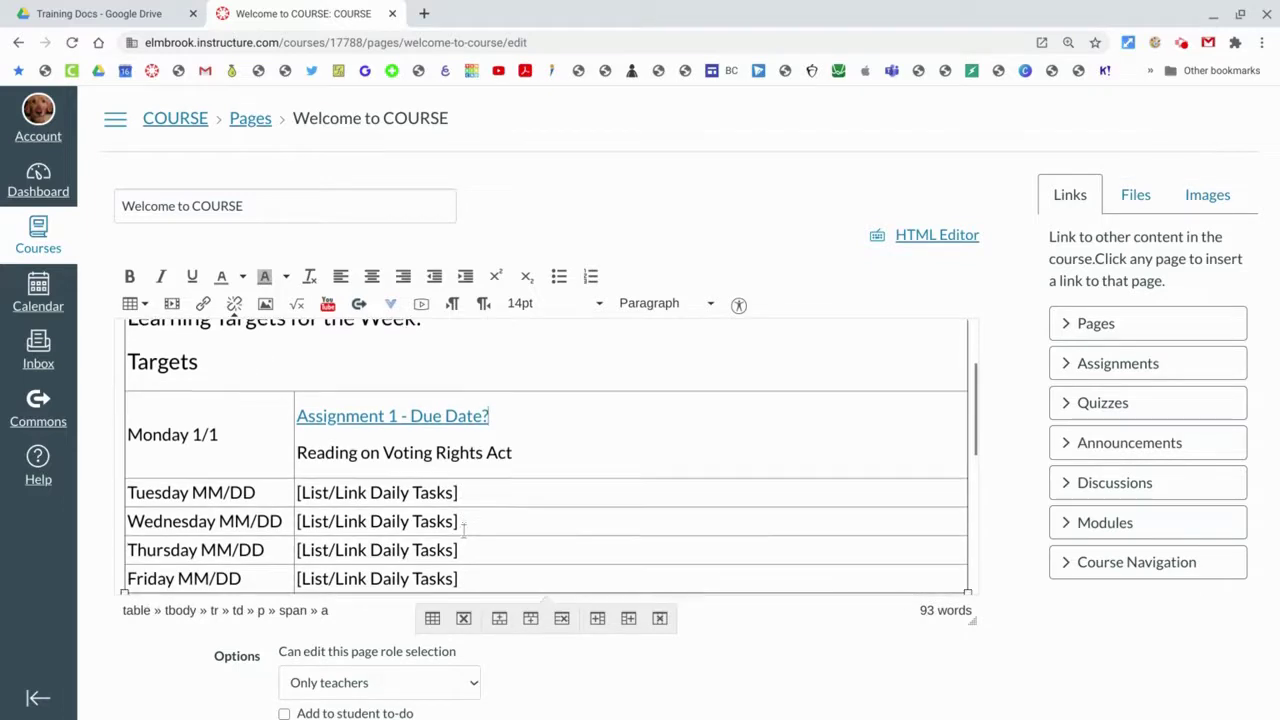
scroll(547, 457, "up", 4)
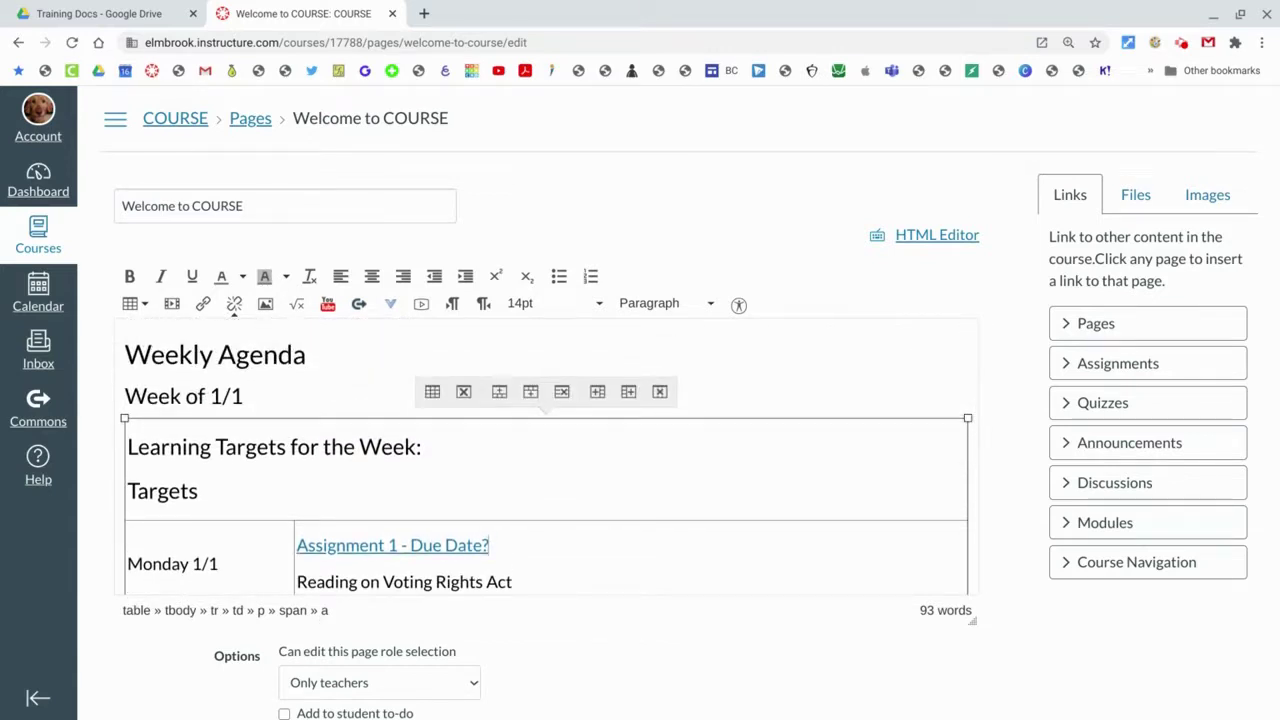
scroll(547, 457, "down", 1)
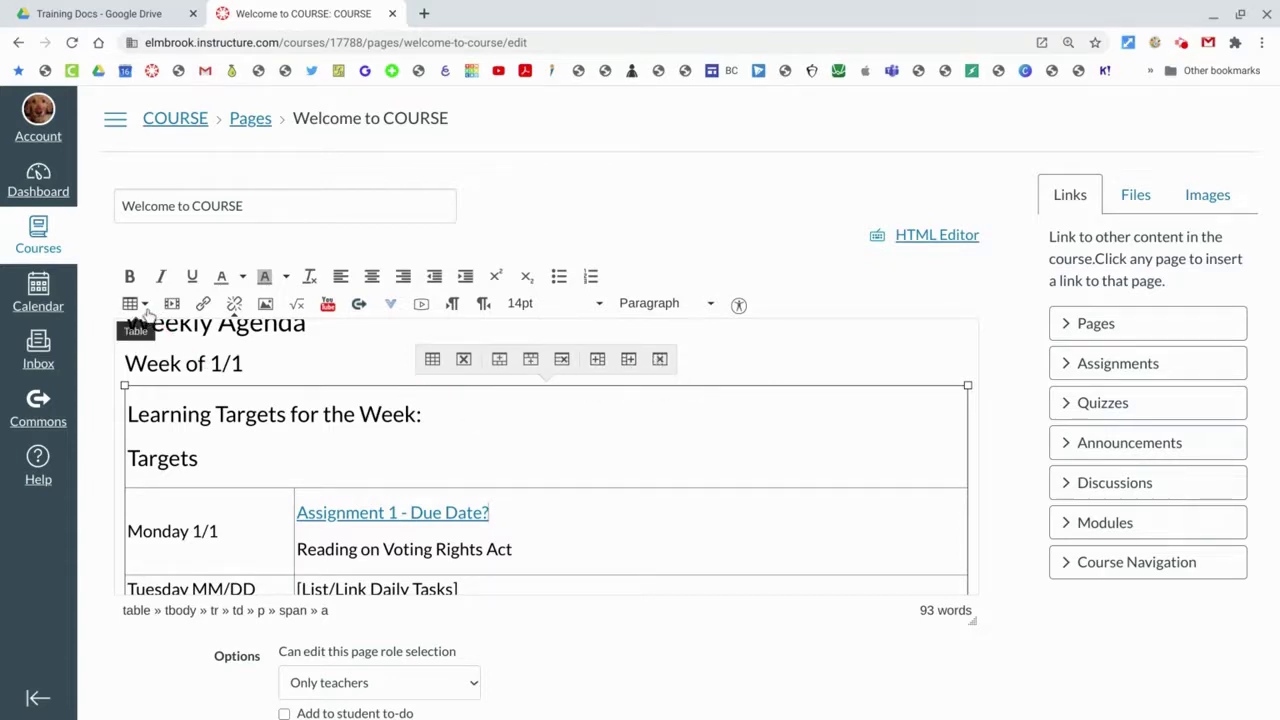
left_click(145, 305)
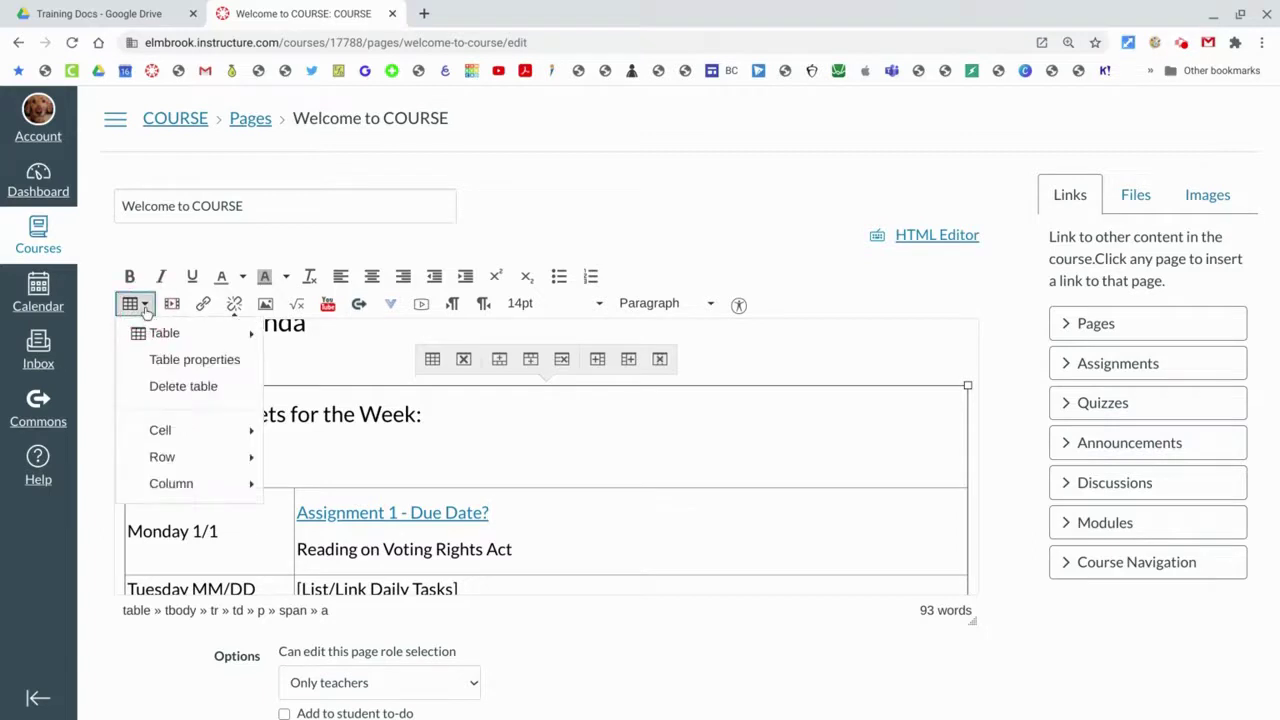
left_click(189, 362)
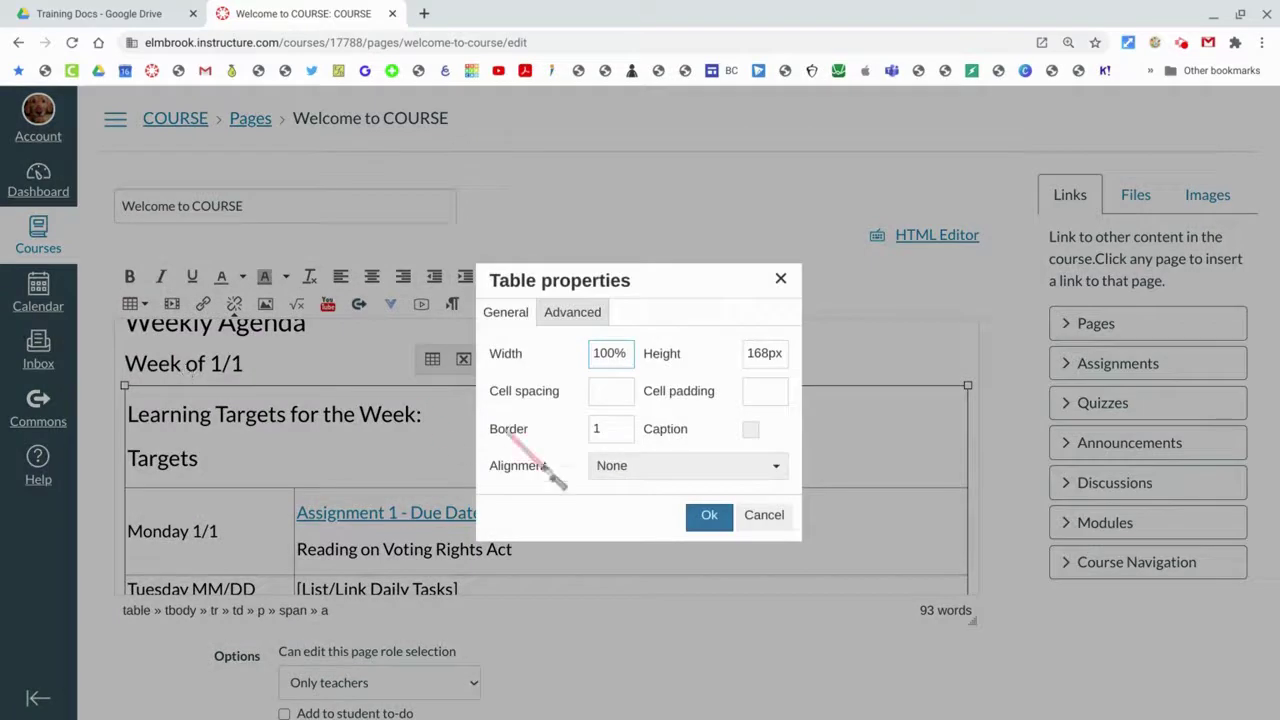
left_click(609, 468)
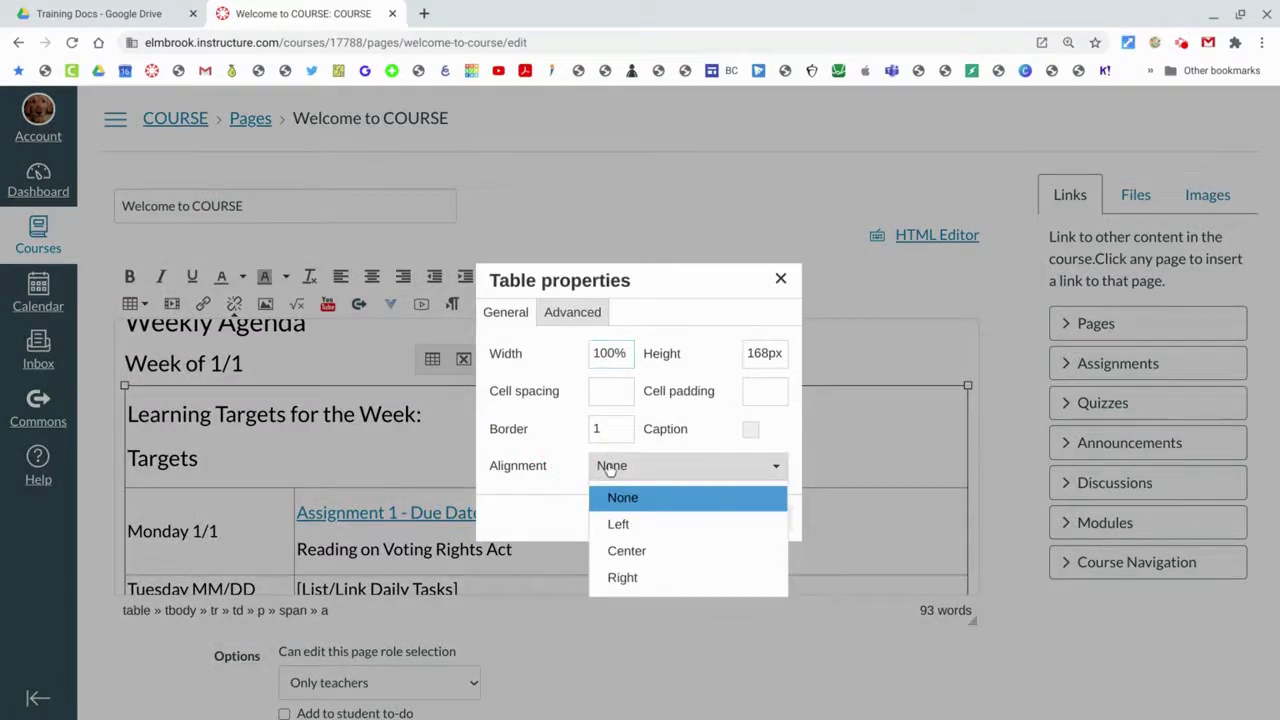
left_click(609, 468)
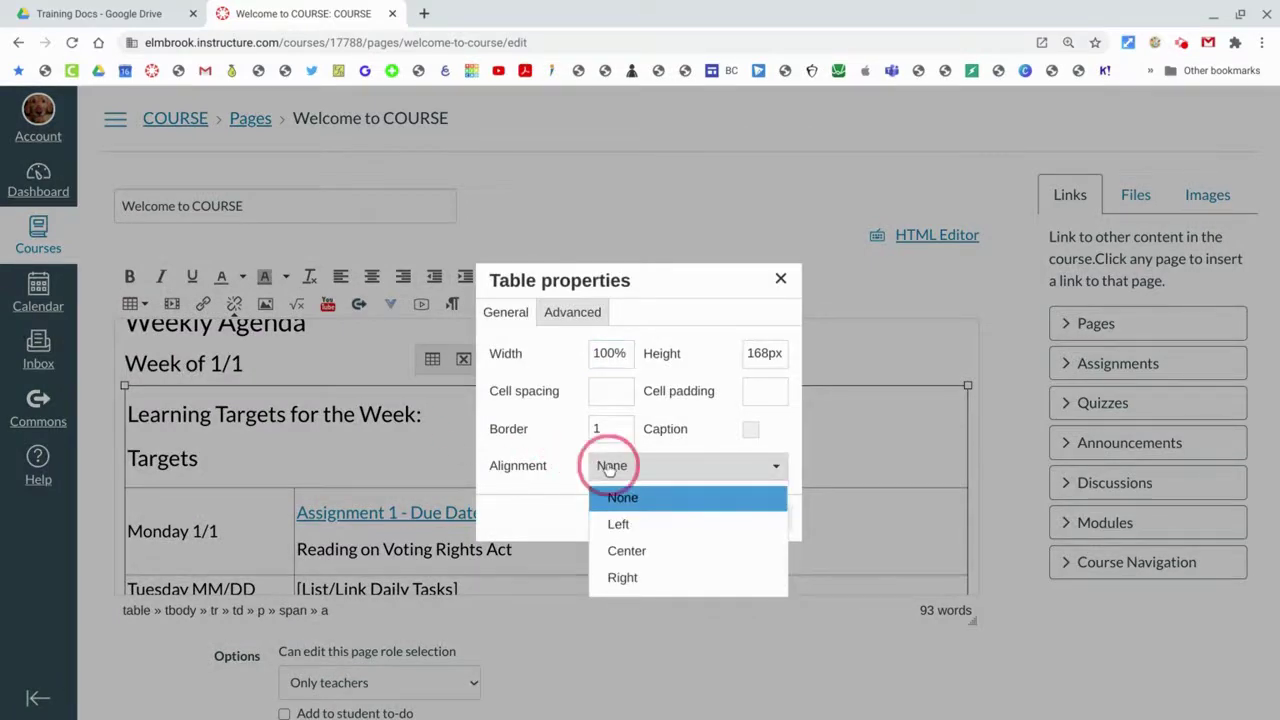
left_click(576, 314)
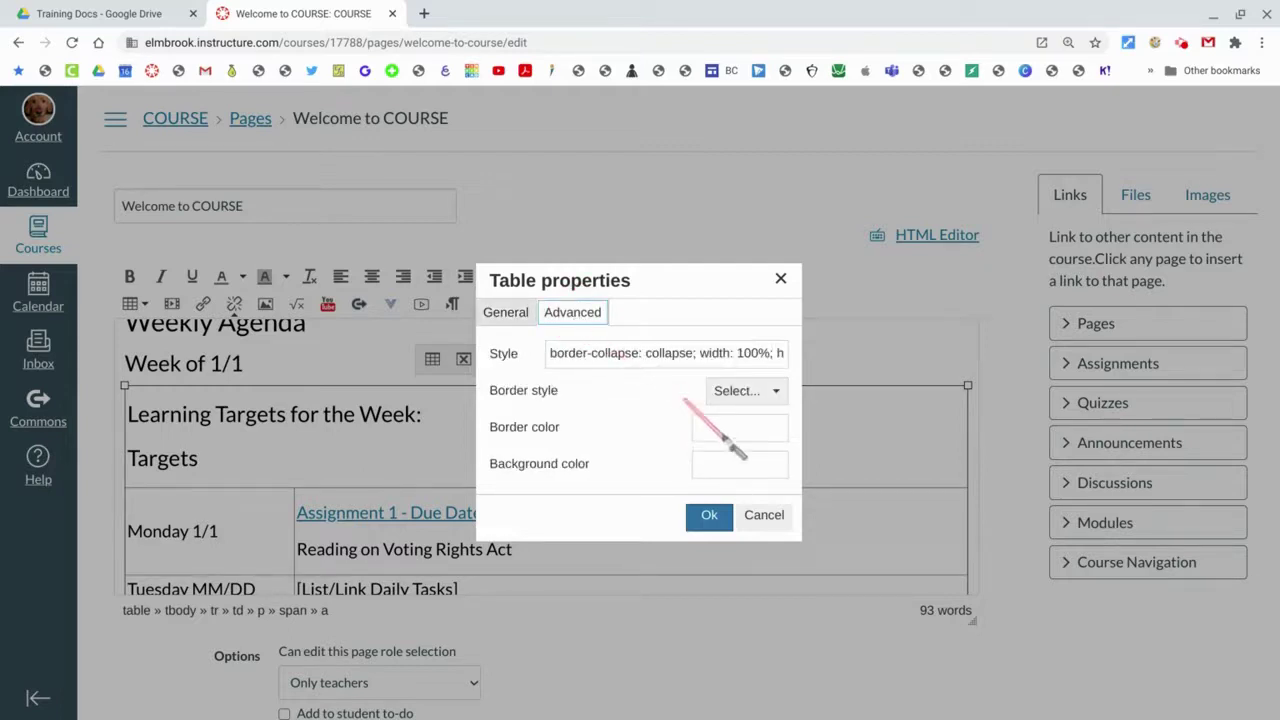
left_click(519, 313)
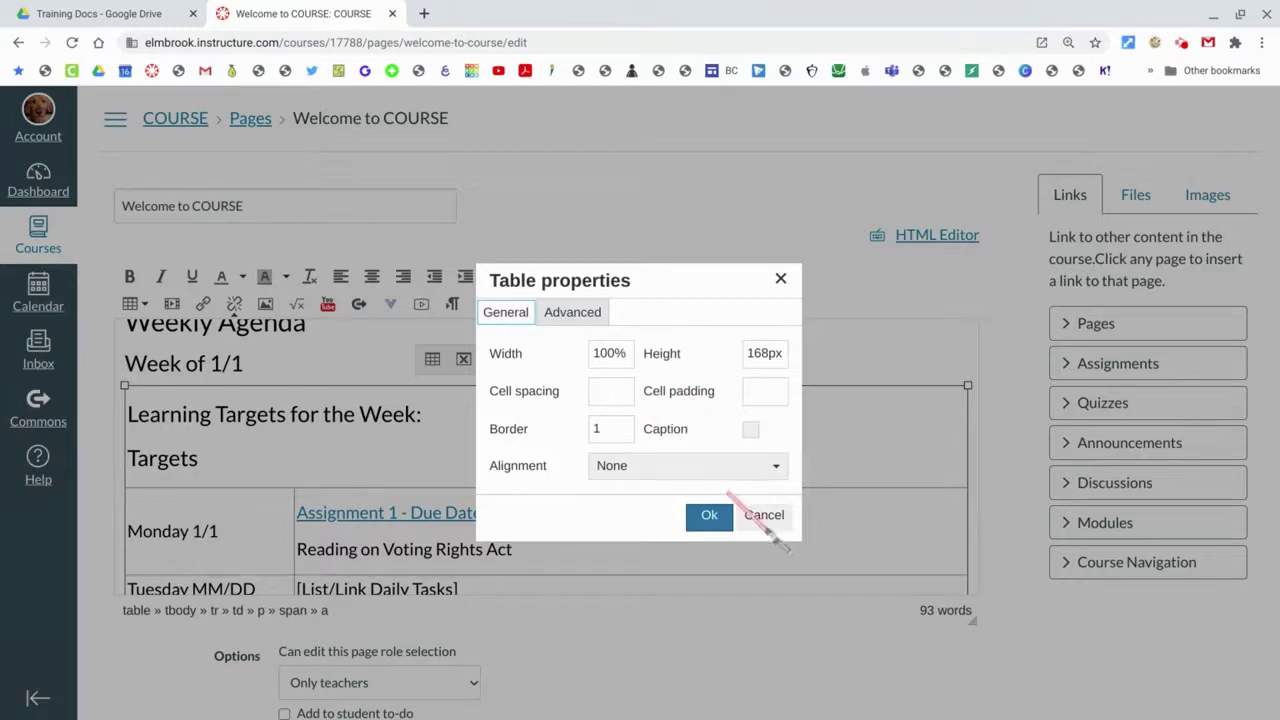
left_click(752, 517)
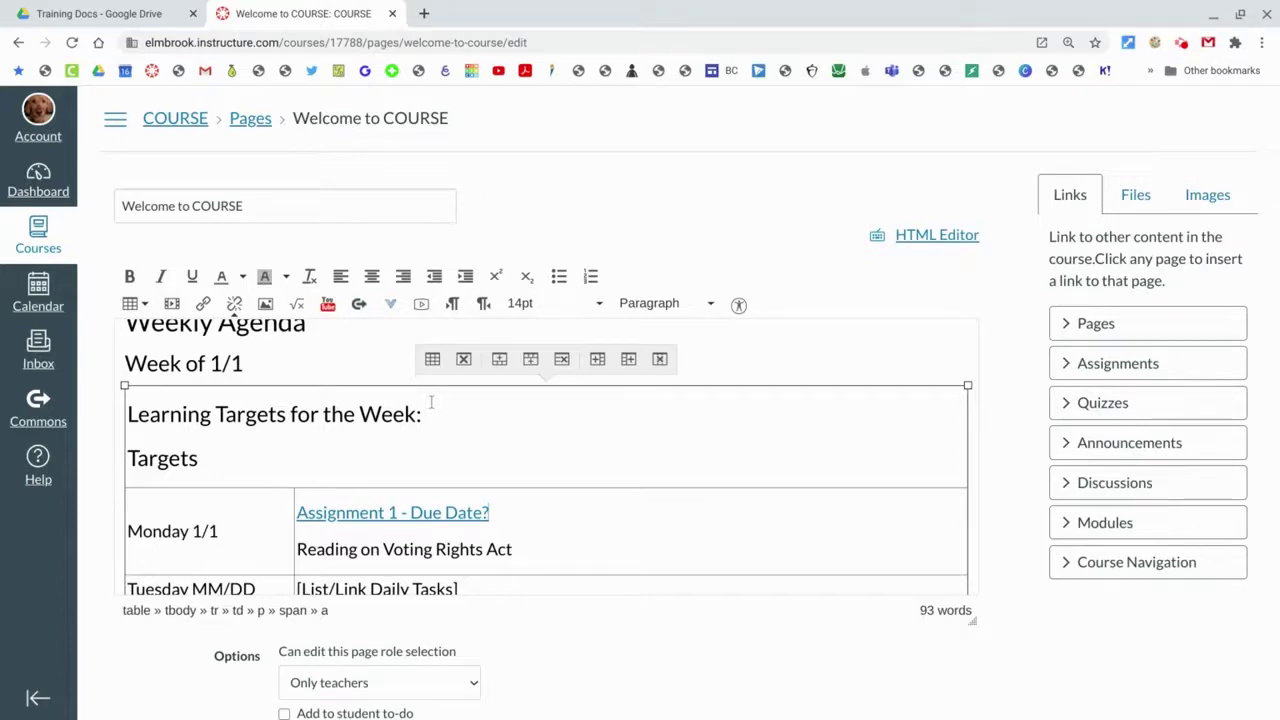
scroll(431, 402, "down", 1)
scroll(431, 402, "up", 2)
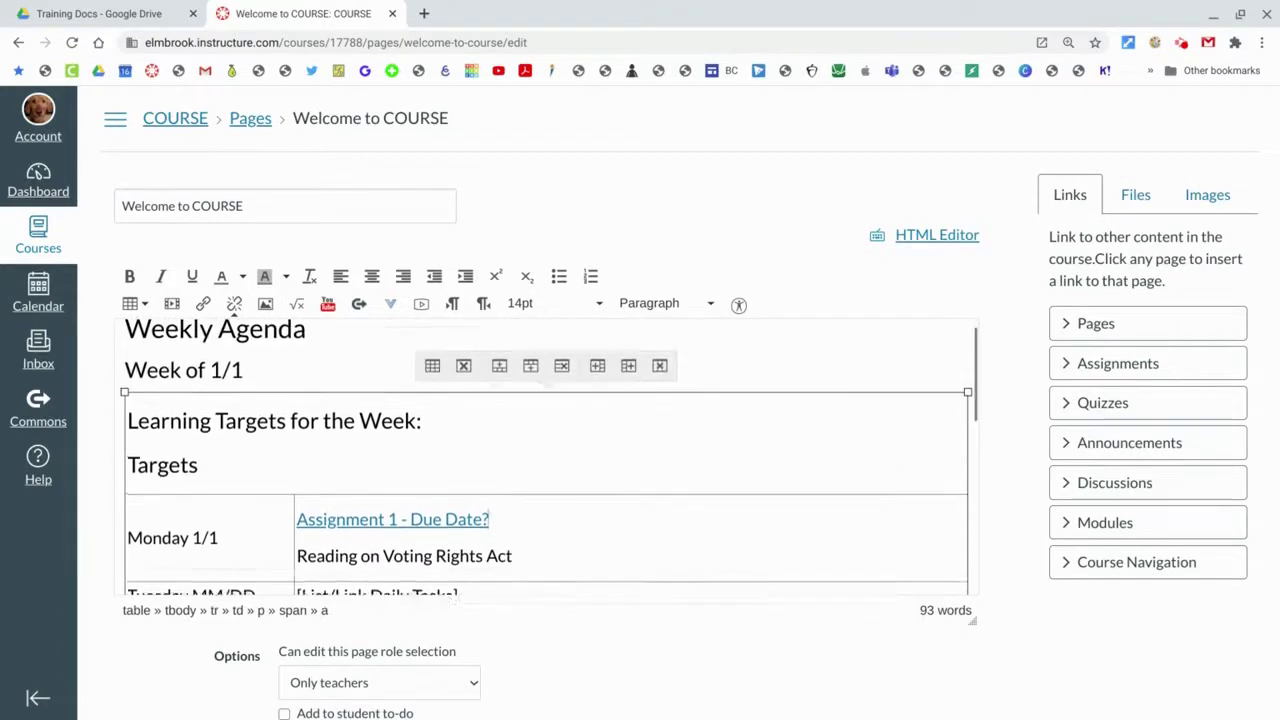
scroll(431, 402, "down", 1)
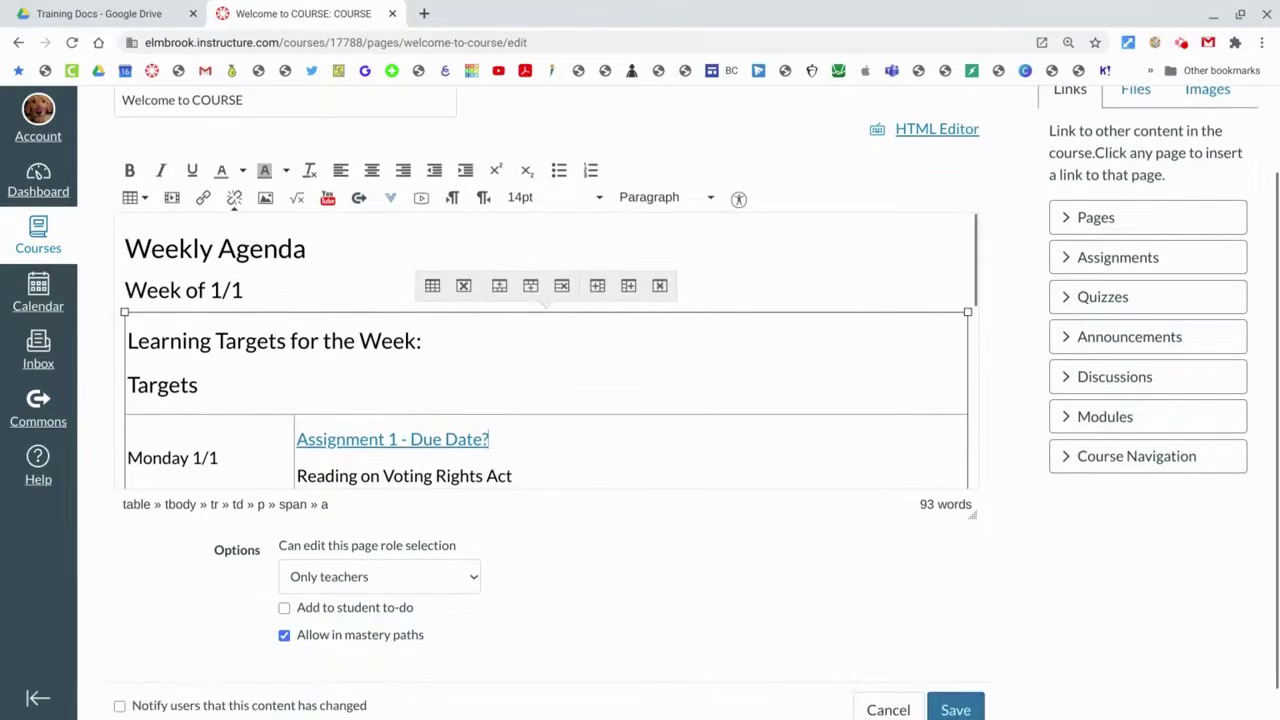
scroll(549, 360, "down", 4)
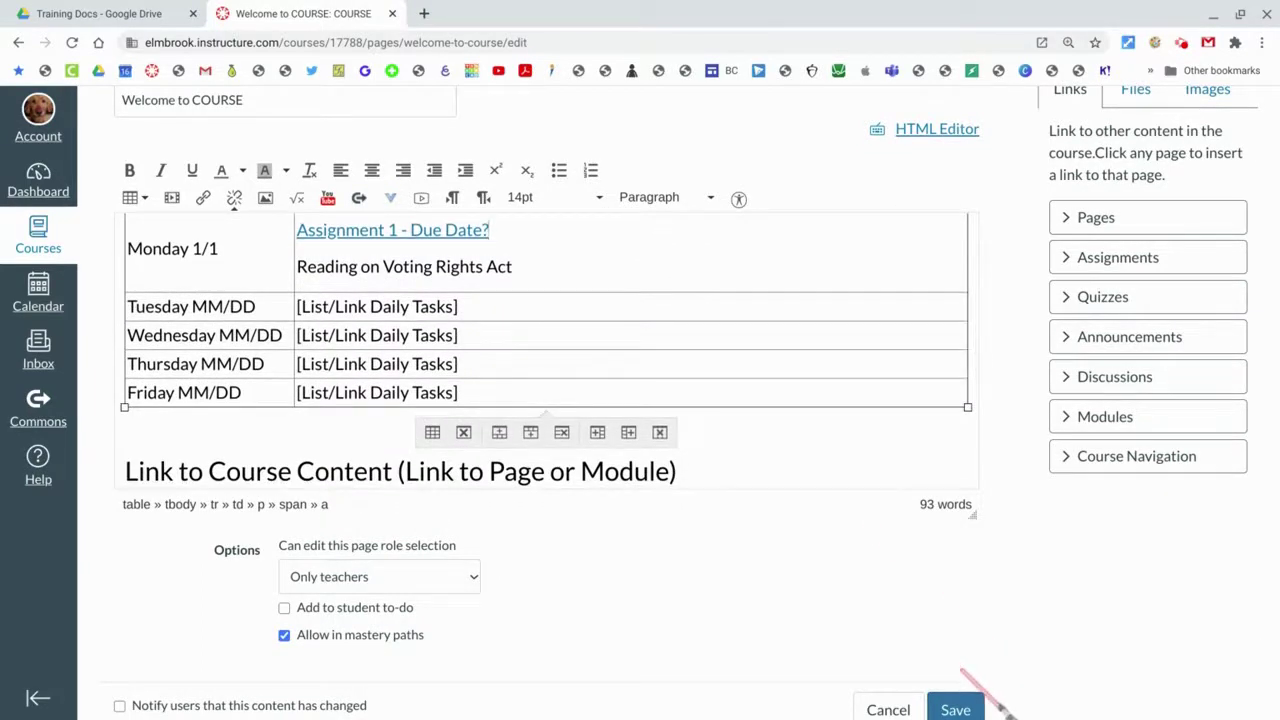
left_click(961, 707)
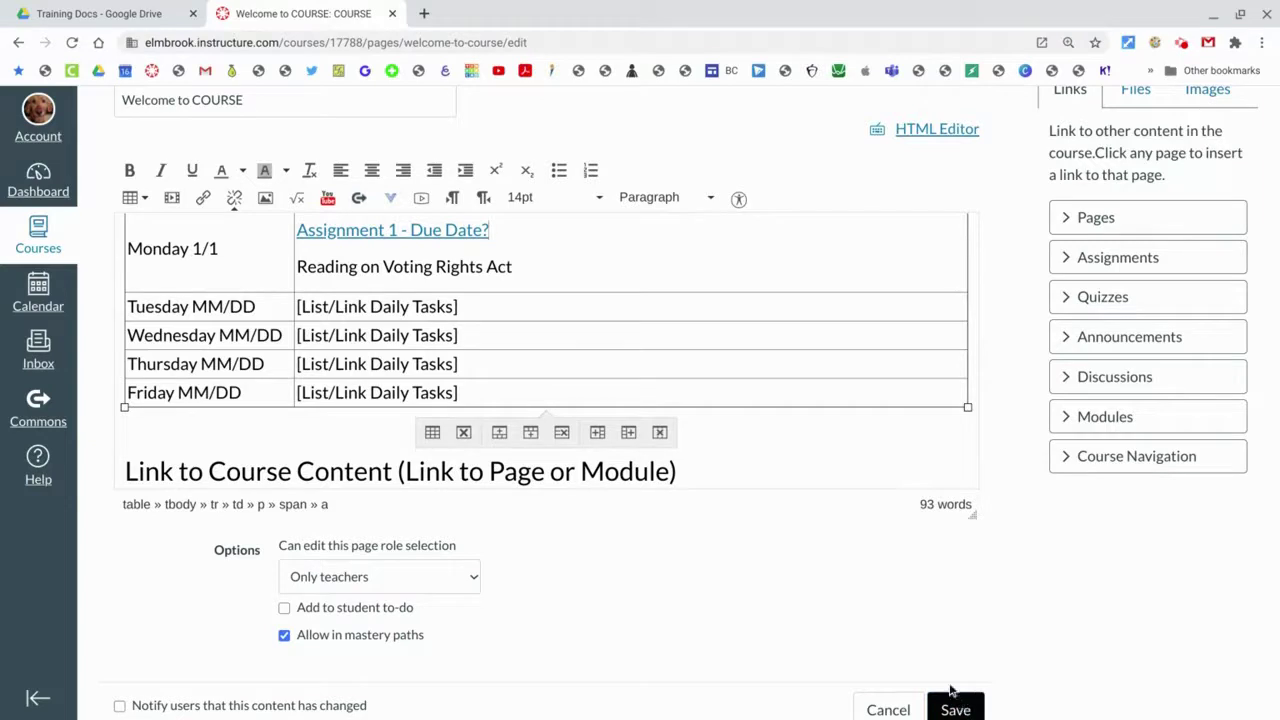
scroll(872, 417, "up", 2)
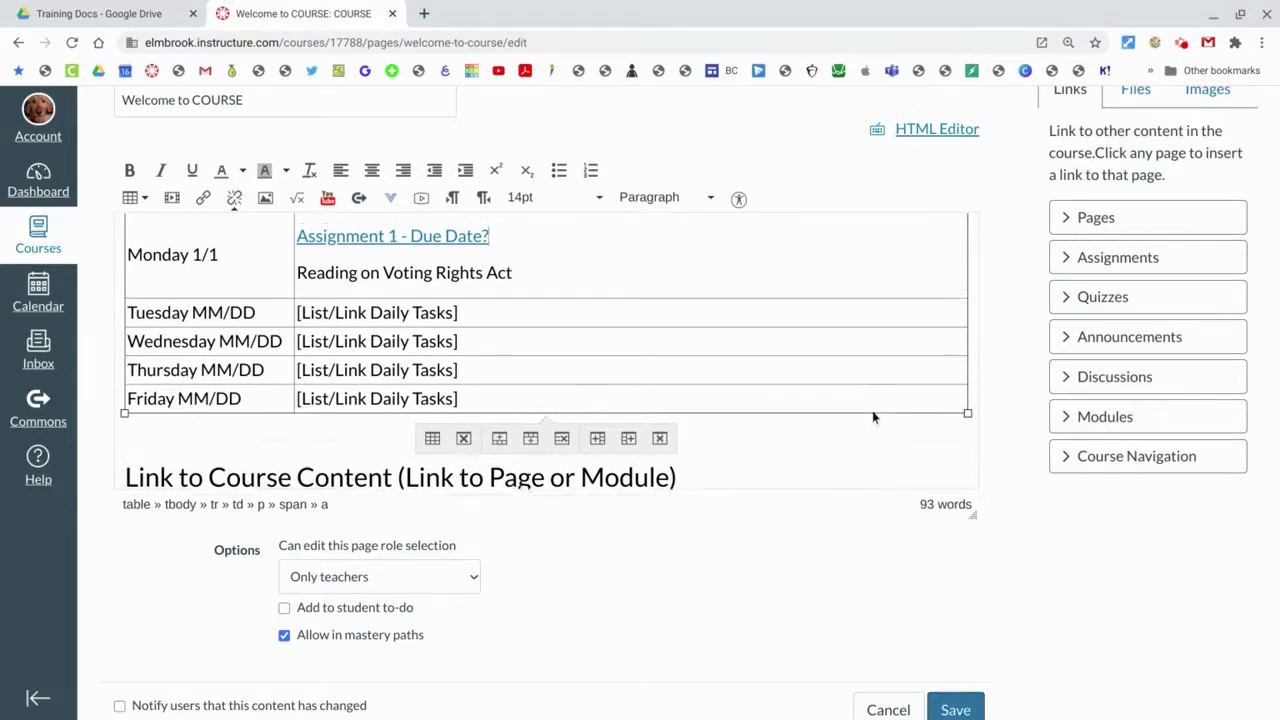
scroll(872, 410, "up", 2)
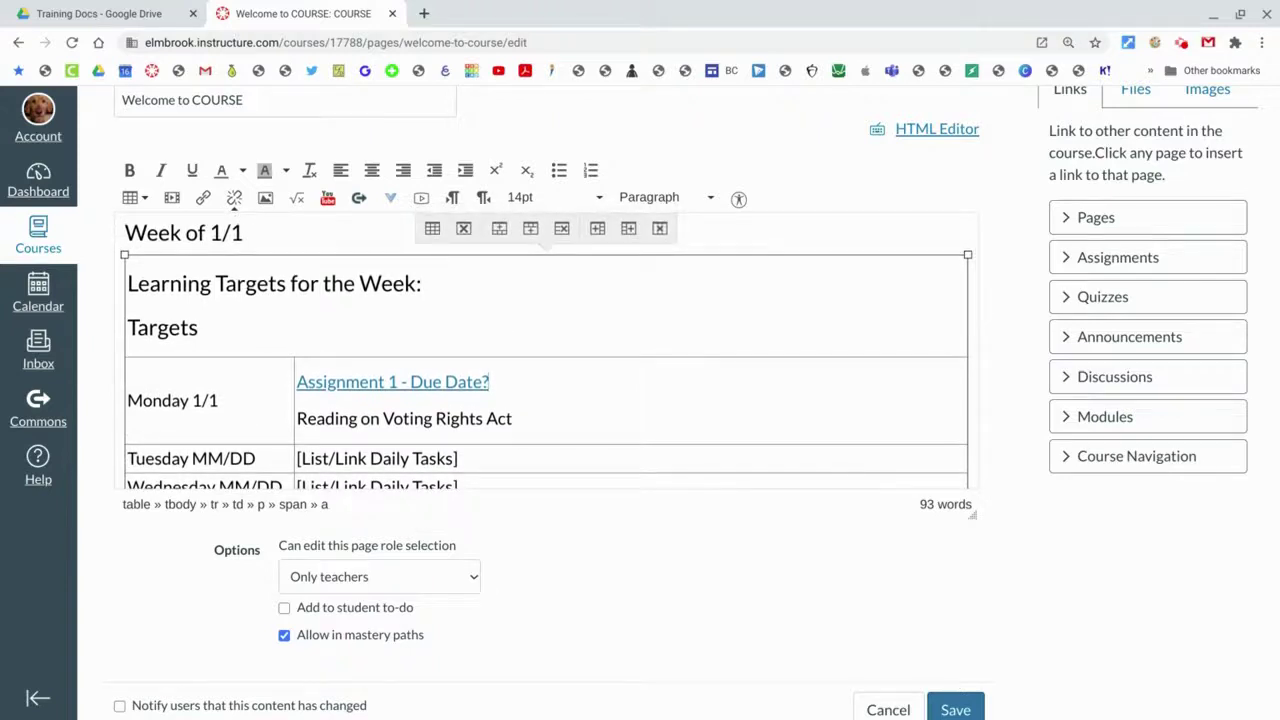
scroll(545, 370, "down", 2)
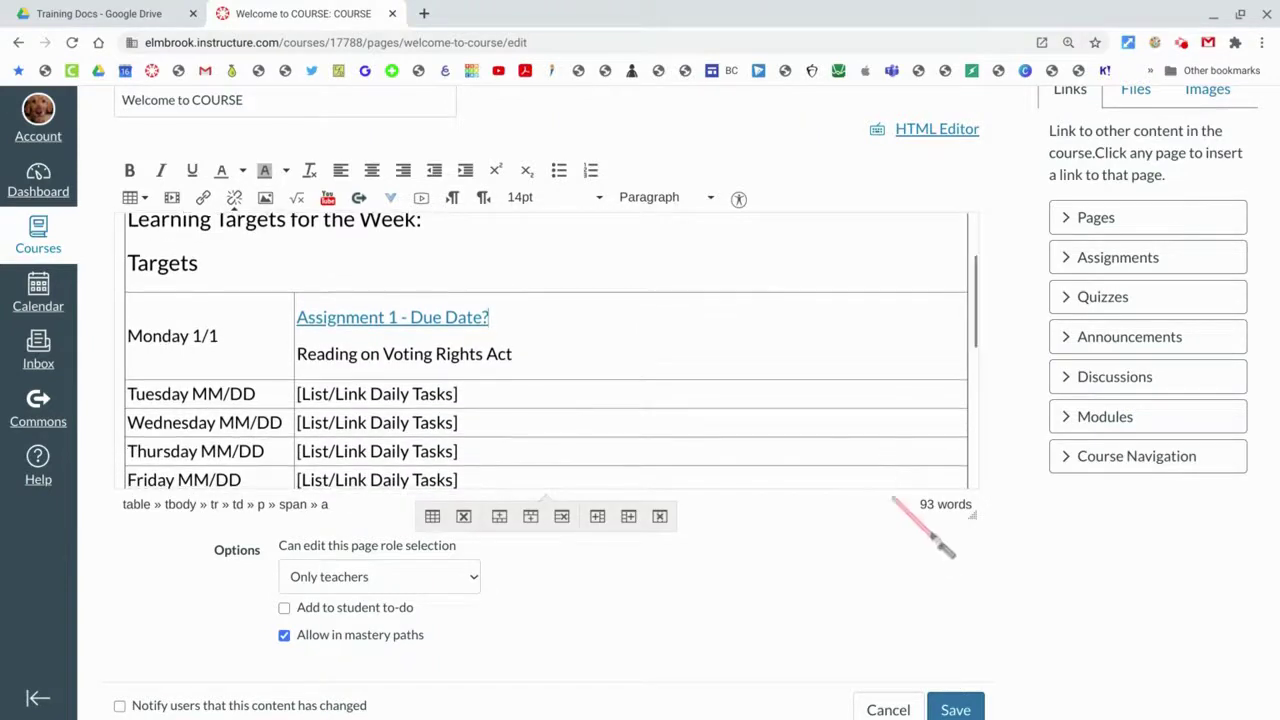
scroll(922, 543, "down", 1)
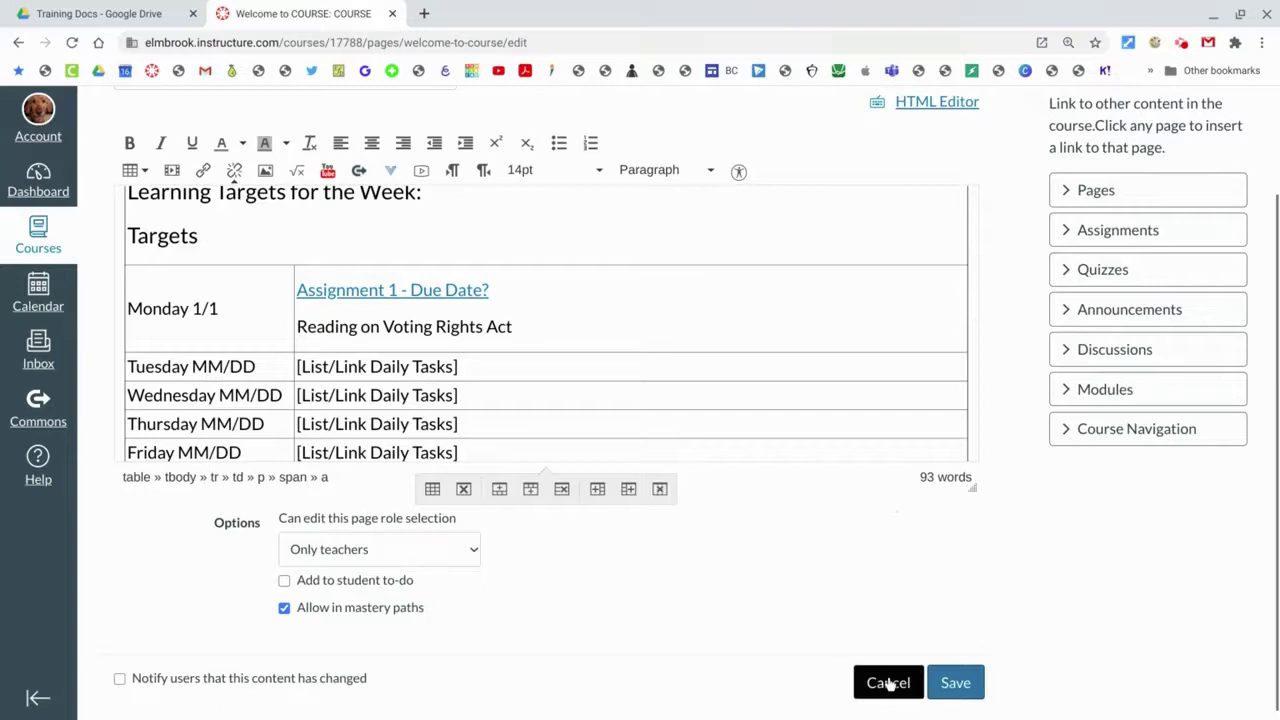